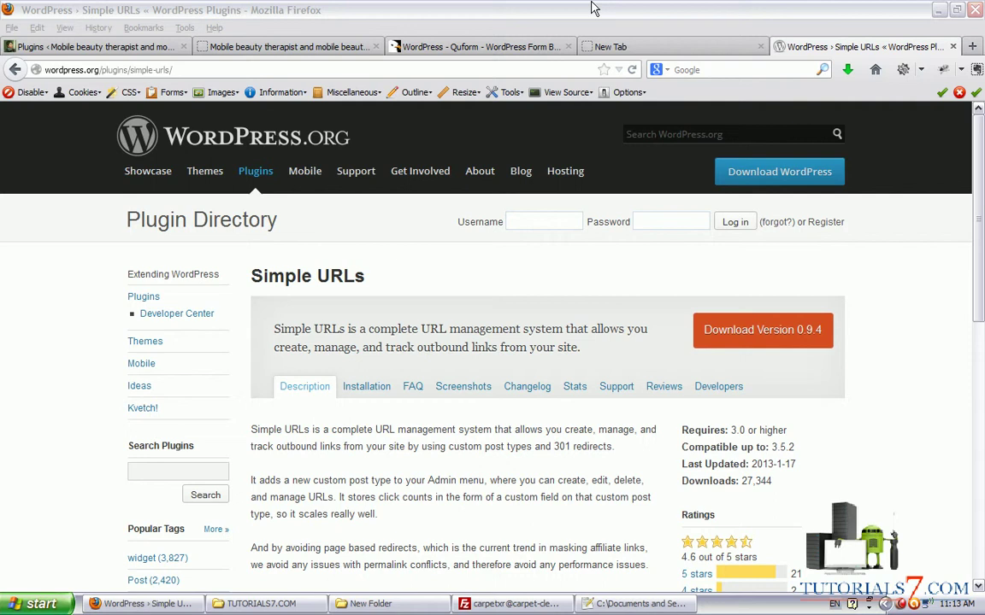
Step: Highlight the Simple URLs heading and the plugin's Ratings section for viewers
mouse_move(382, 261)
left_mouse_down()
mouse_move(404, 291)
mouse_move(389, 263)
mouse_move(622, 274)
left_mouse_up()
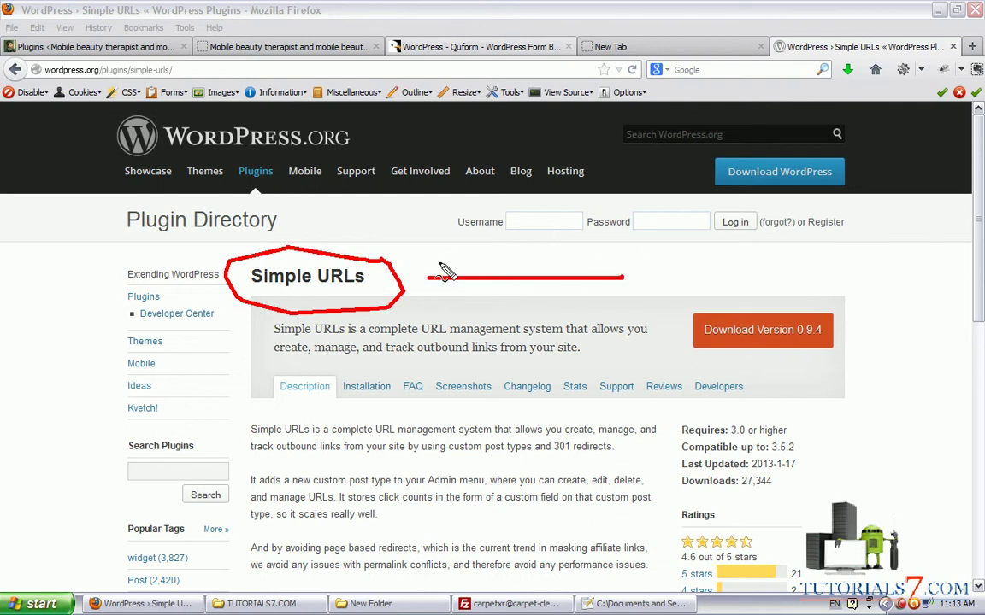
mouse_move(441, 263)
left_mouse_down()
mouse_move(418, 277)
mouse_move(453, 304)
mouse_move(439, 273)
mouse_move(427, 289)
mouse_move(450, 277)
mouse_move(427, 275)
left_mouse_up()
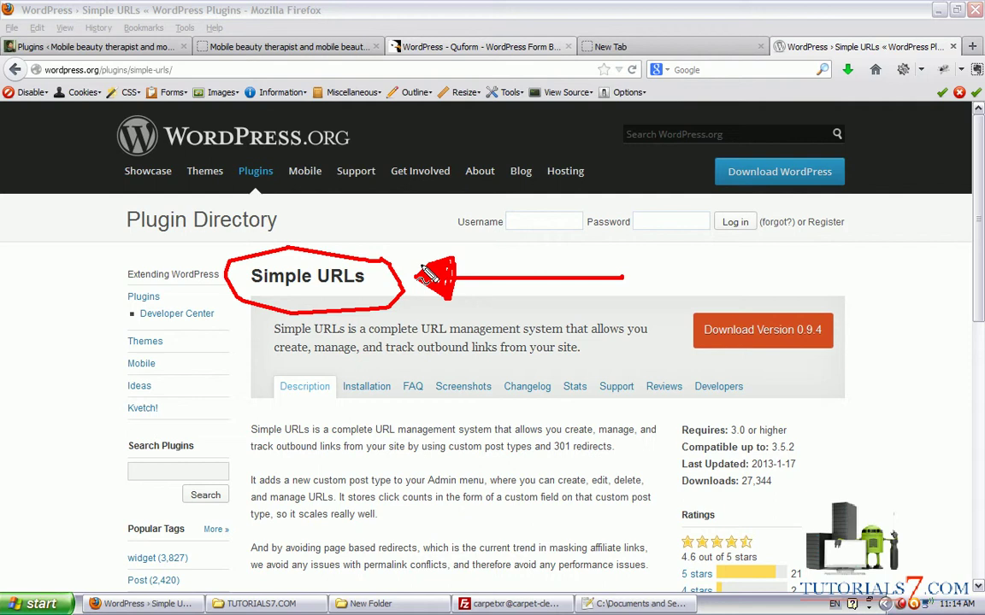
key("Escape")
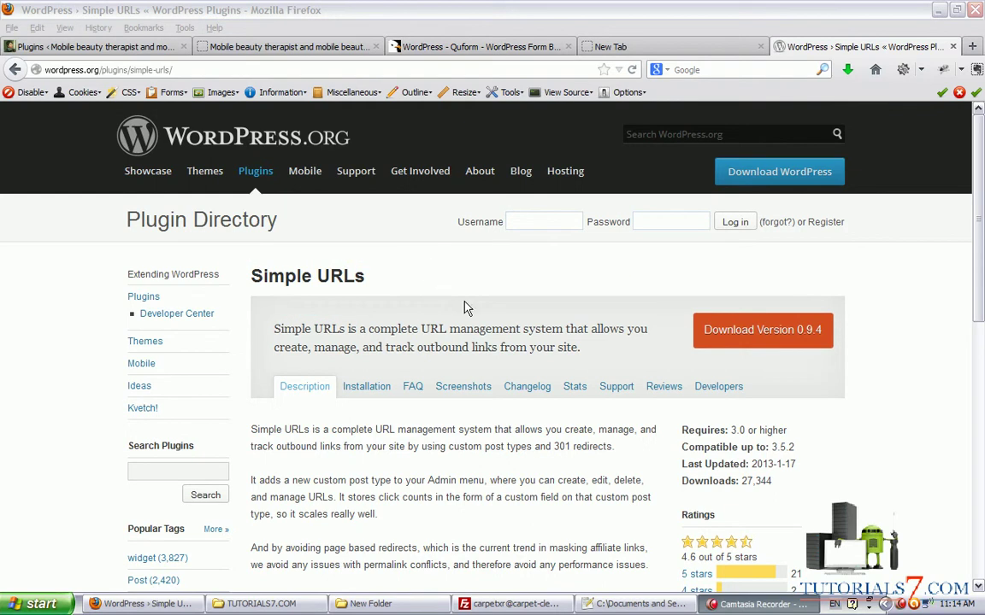
left_click_drag(980, 237, 982, 355)
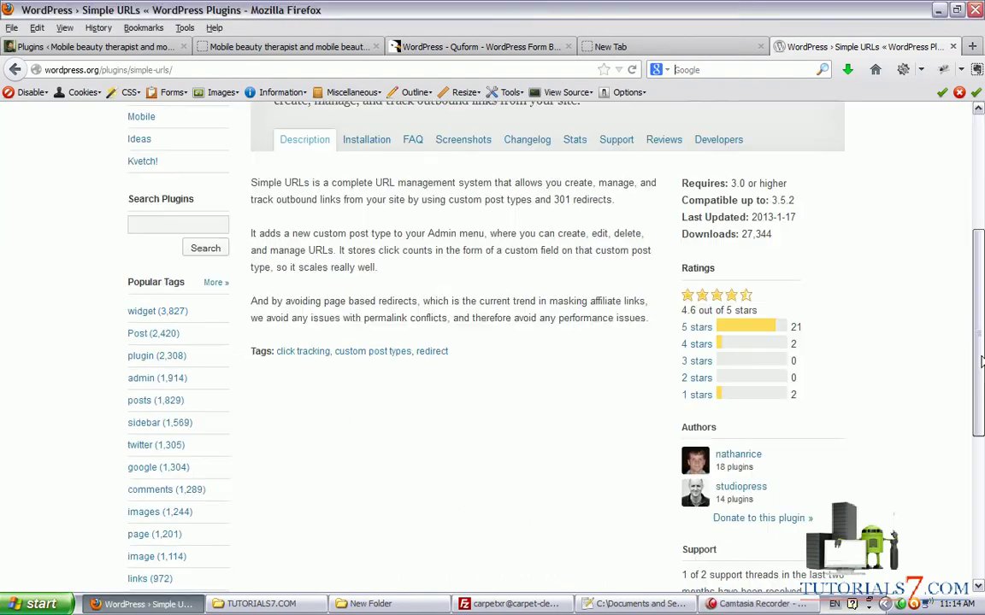
left_click_drag(891, 534, 654, 376)
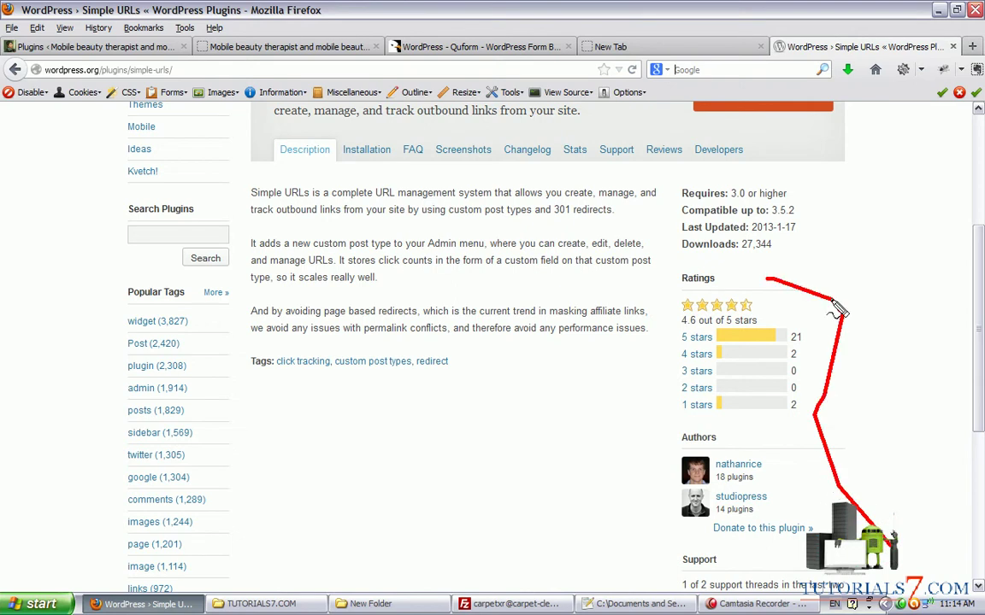
key("Escape")
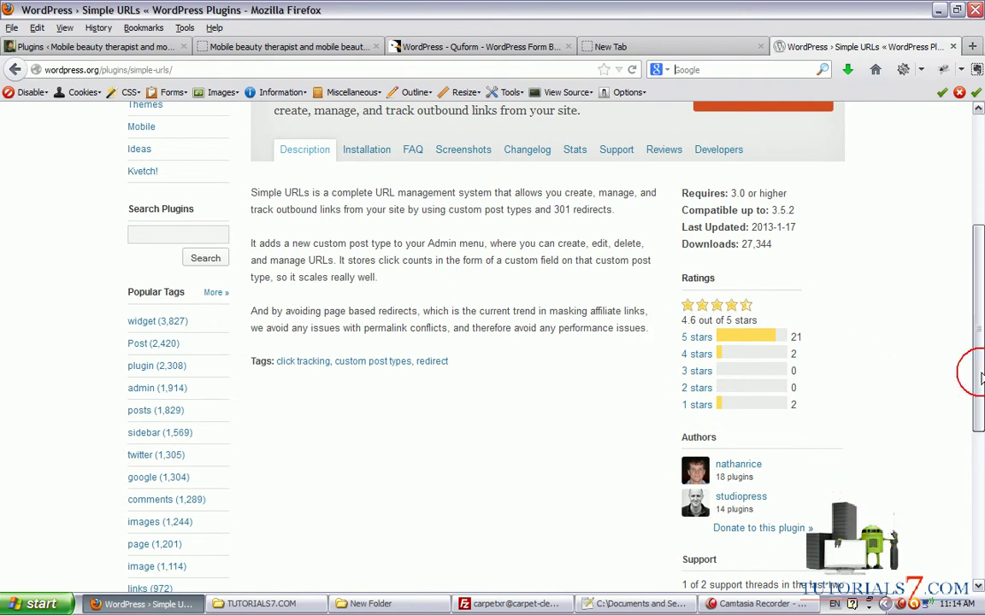
left_click_drag(974, 374, 972, 257)
Step: Download Simple URLs version 0.9.4 as simple-urls.0.9.4.zip from the Screenshots section
left_click(463, 358)
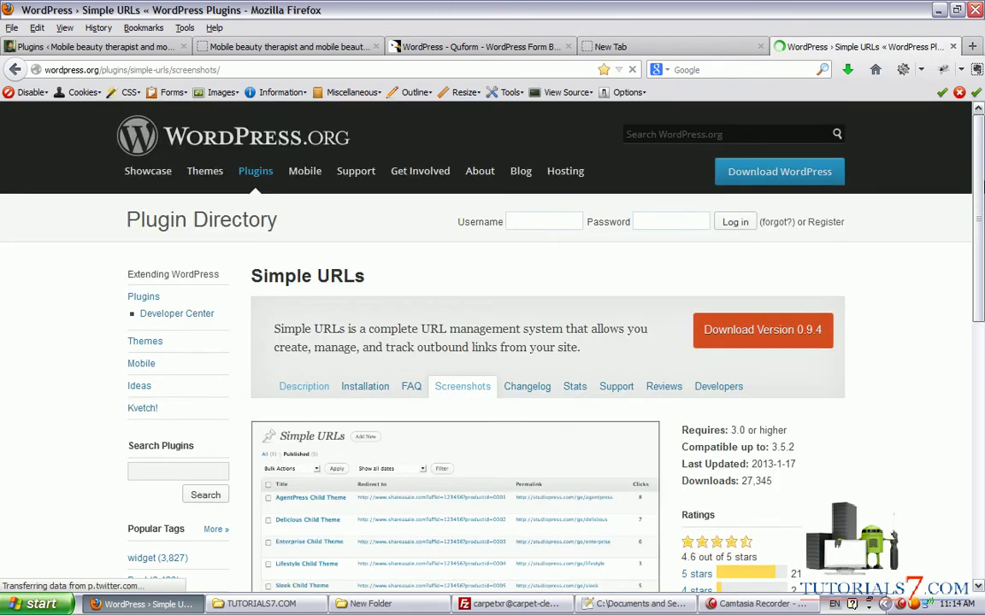
left_click_drag(977, 184, 979, 431)
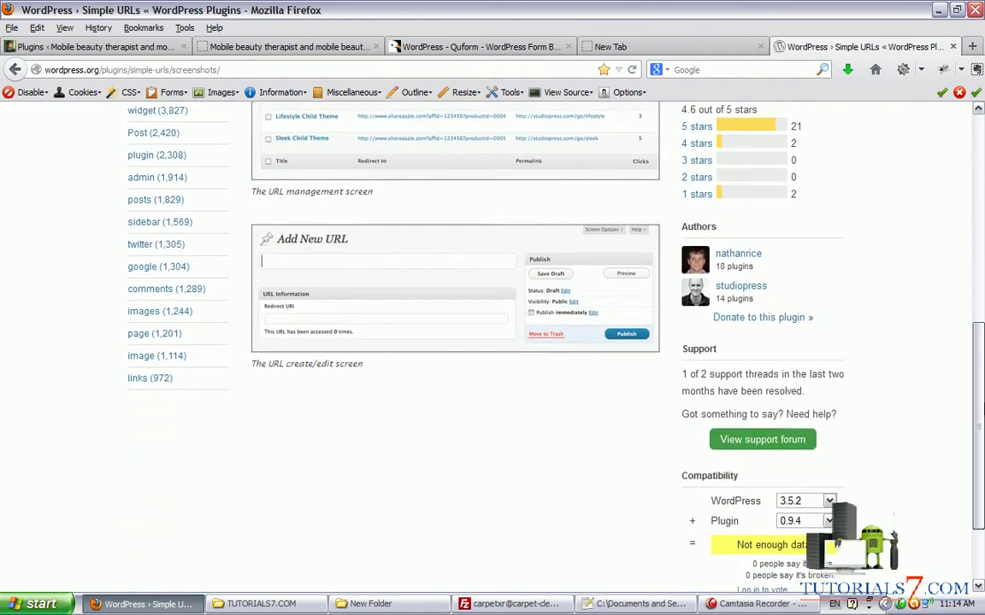
scroll(778, 335, "up", 15)
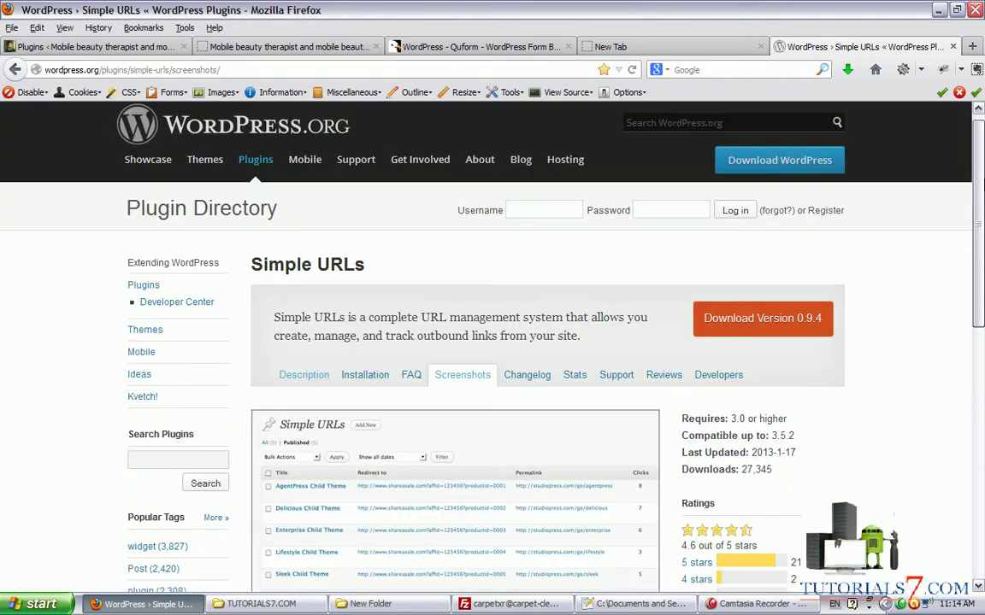
left_click(778, 336)
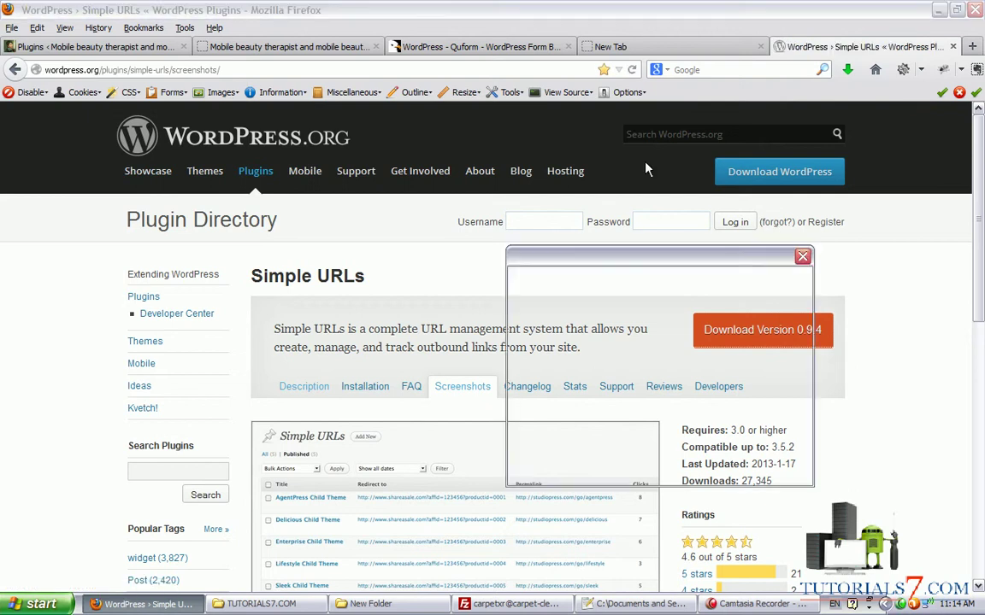
left_click(710, 449)
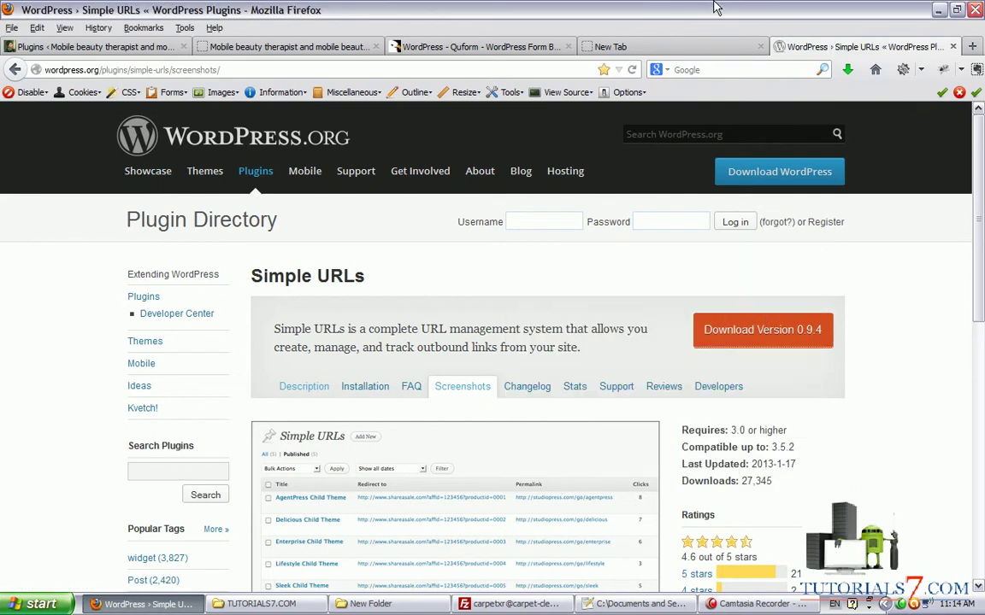
Step: Move simple-urls.0.9.4.zip into New Folder, extract it there, and open the simple-urls folder
key("super+d")
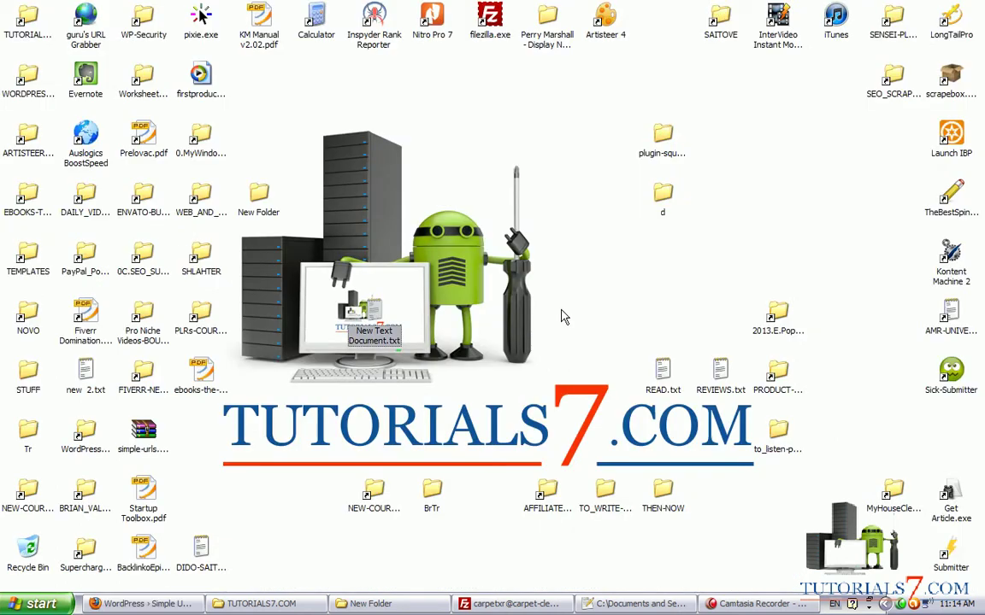
left_click_drag(142, 459, 262, 205)
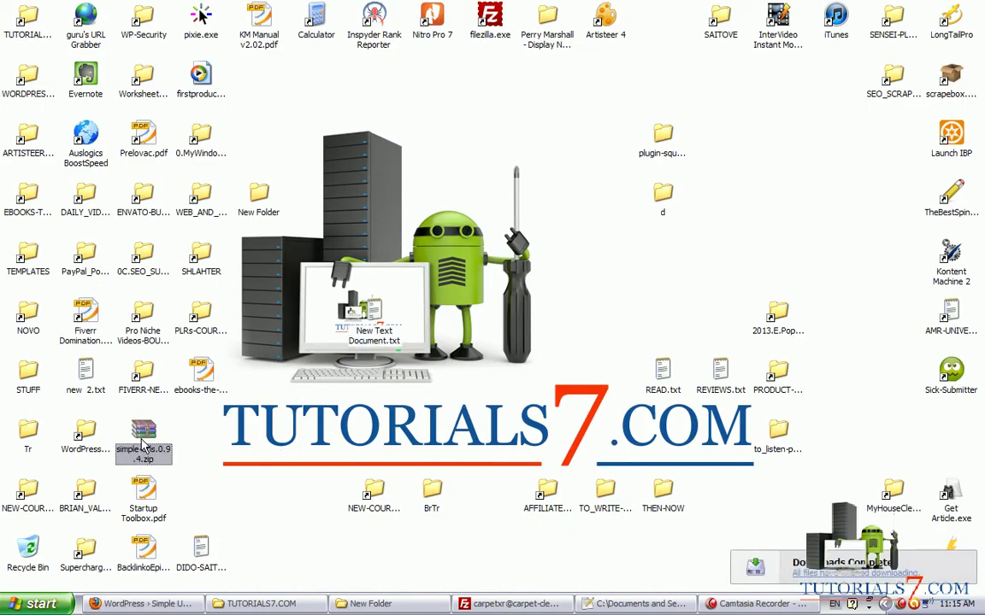
double_click(259, 199)
right_click(291, 224)
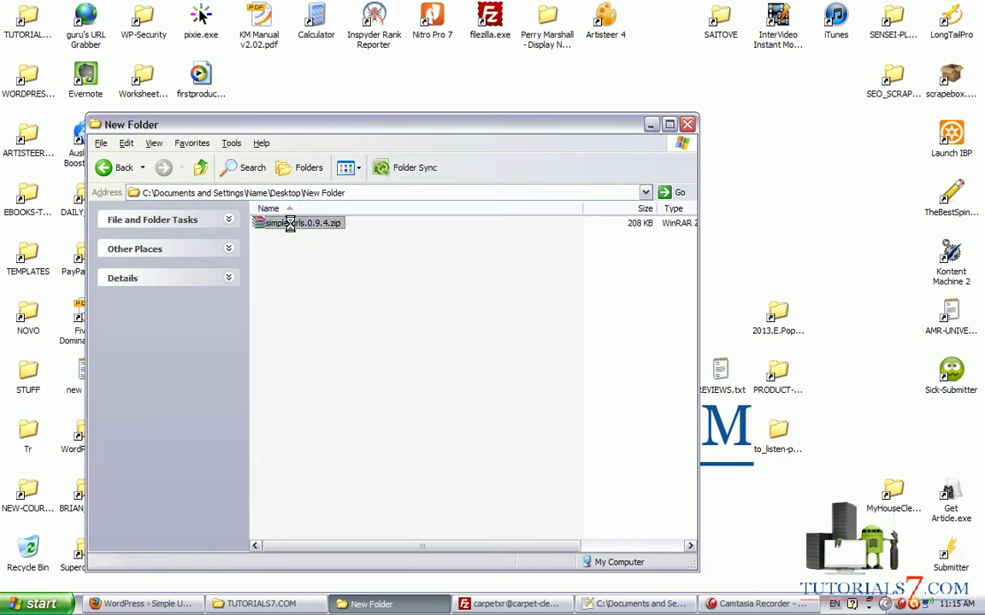
left_click(295, 258)
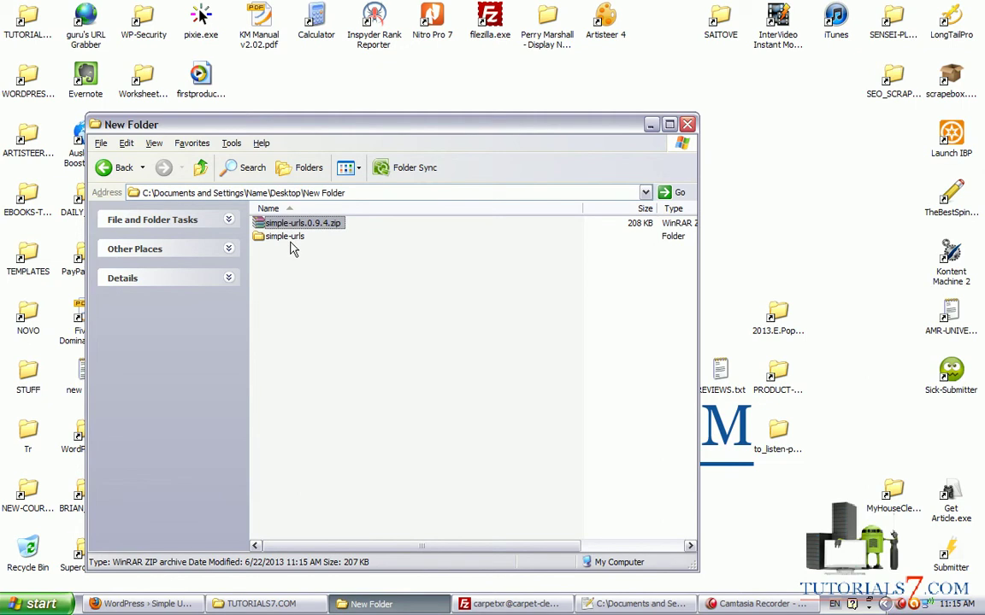
double_click(287, 239)
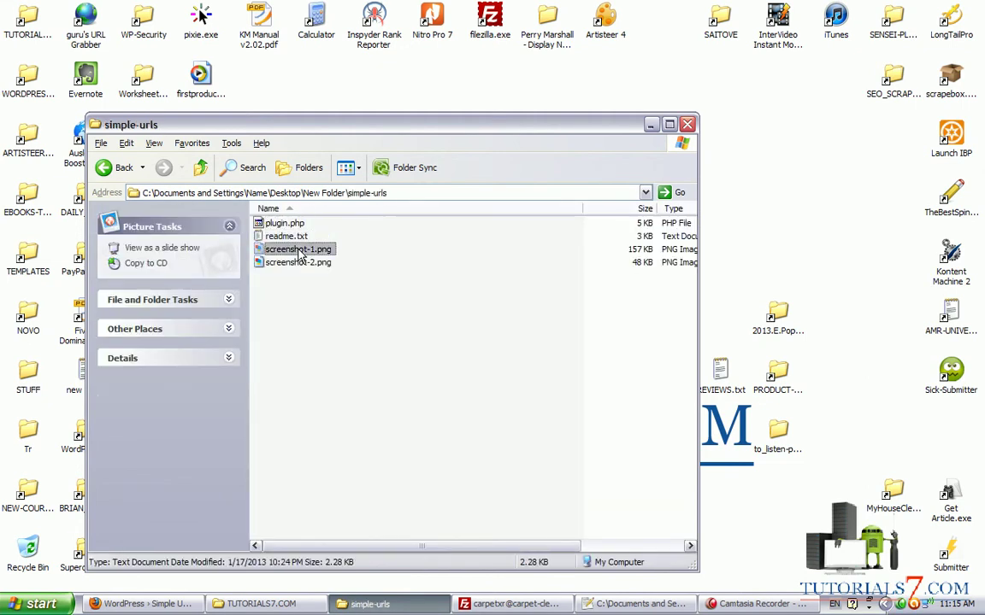
Step: Open the plugin's readme.txt in Notepad++ and scroll to the Installation section
key("Up")
key("Return")
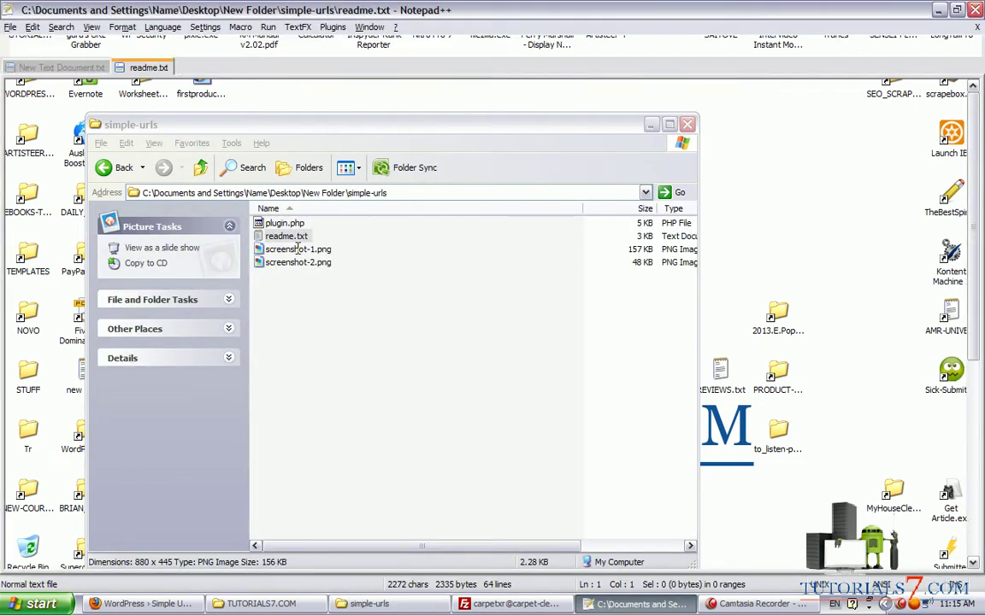
scroll(182, 196, "down", 2)
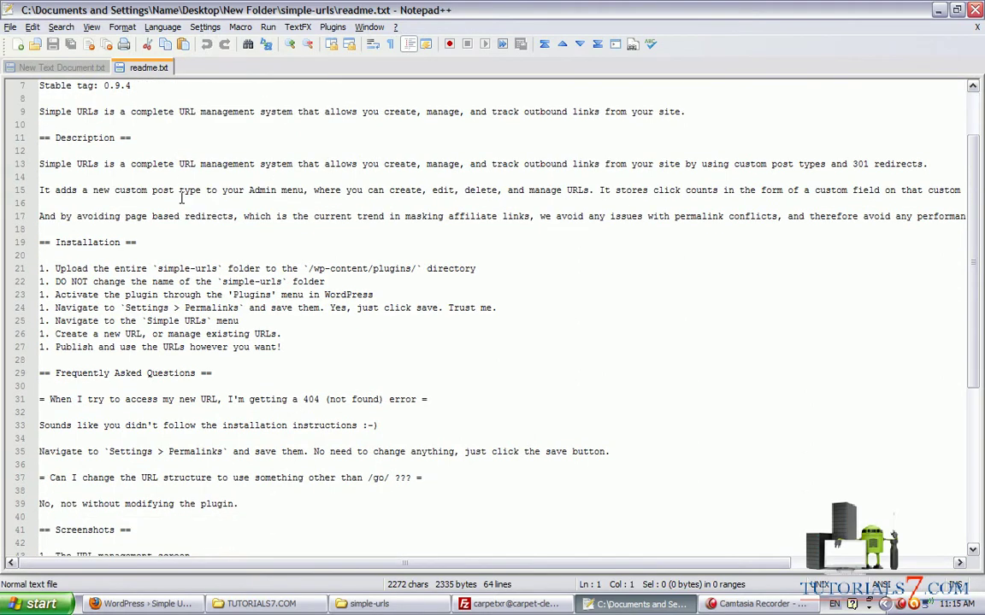
Step: Mark the Plugins-menu and Settings > Permalinks installation steps, then return to Firefox
mouse_move(737, 479)
left_mouse_down()
mouse_move(486, 256)
mouse_move(490, 342)
left_mouse_up()
left_click_drag(221, 300, 384, 310)
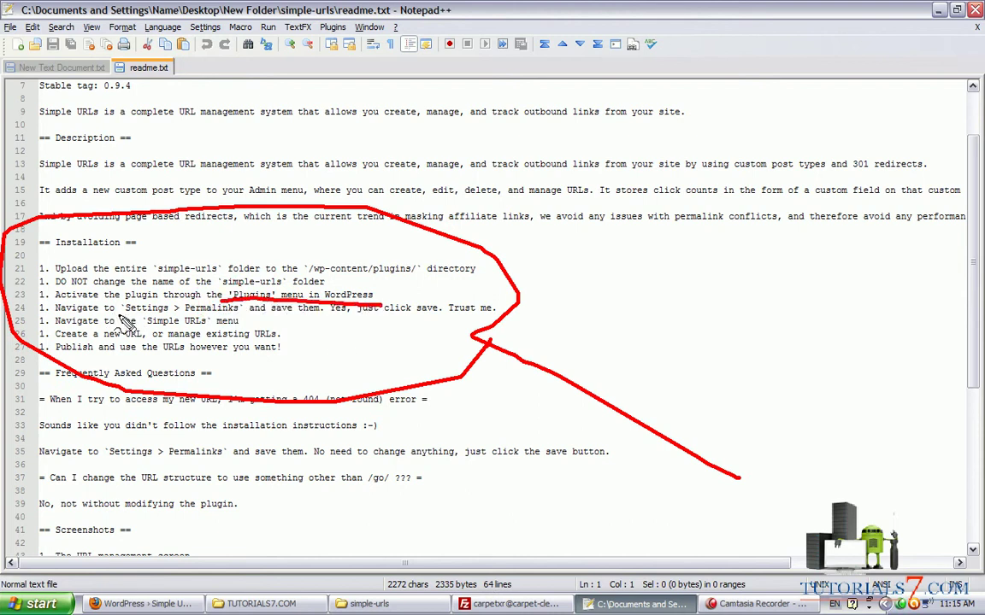
left_click_drag(123, 314, 326, 323)
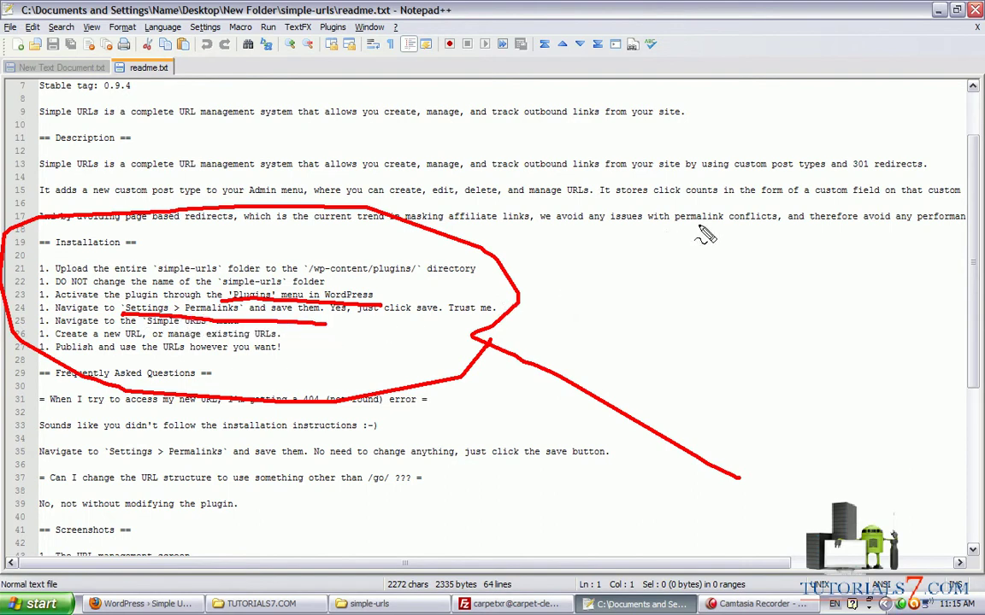
mouse_move(671, 238)
left_mouse_down()
mouse_move(728, 219)
mouse_move(535, 279)
mouse_move(582, 293)
mouse_move(571, 275)
mouse_move(531, 281)
mouse_move(576, 274)
mouse_move(563, 291)
left_mouse_up()
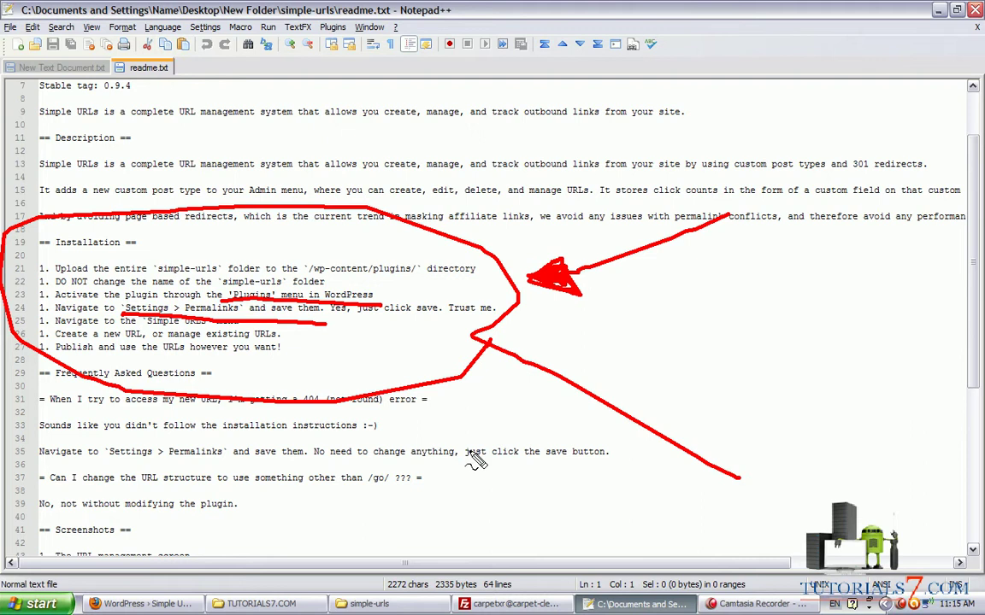
key("ctrl+shift+d")
key("alt+Tab")
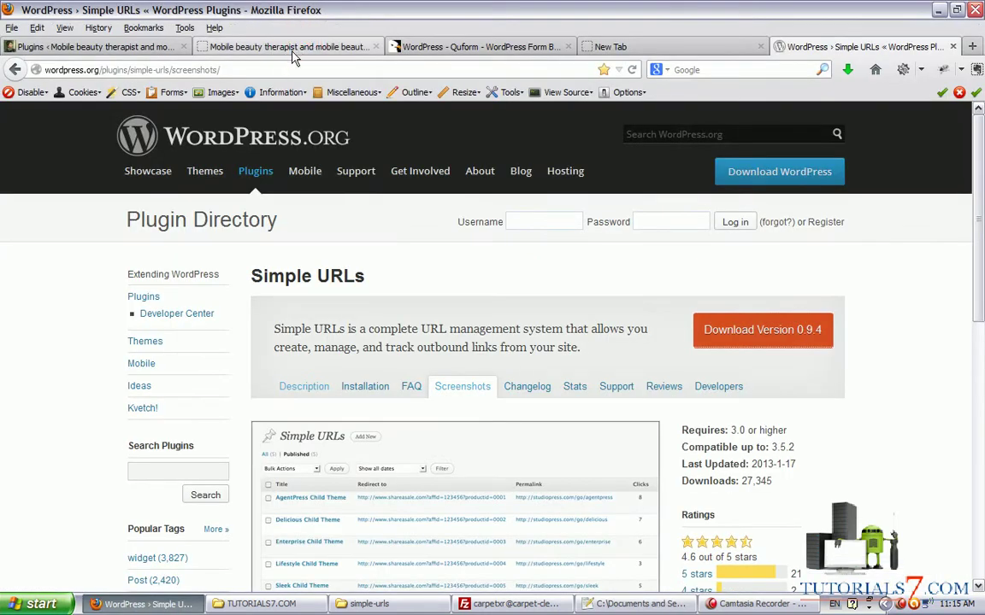
Step: Upload simple-urls.0.9.4.zip through Plugins > Add New > Upload on the beauty therapist site and install it
left_click(269, 48)
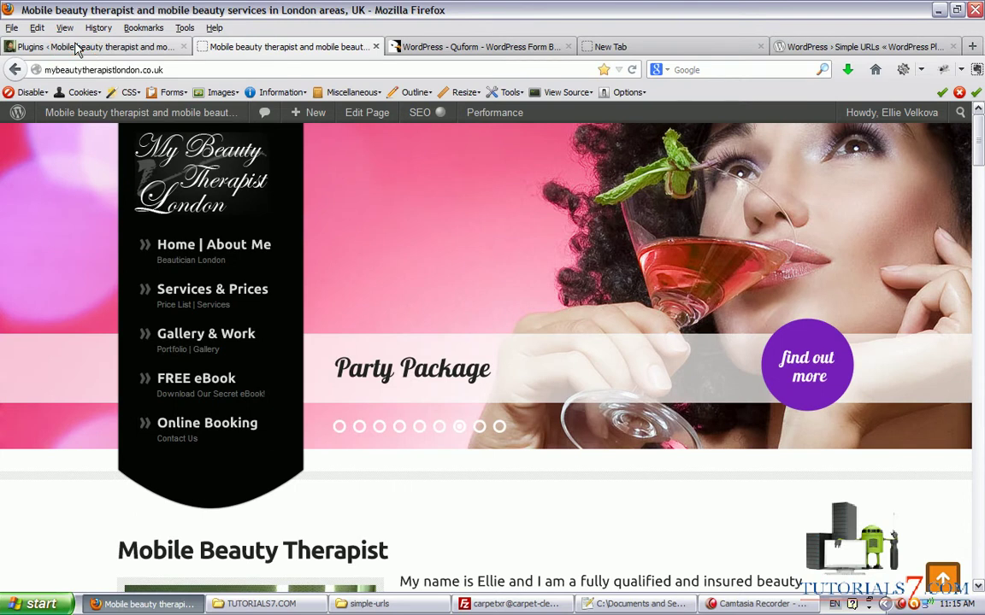
left_click(77, 46)
key("F5")
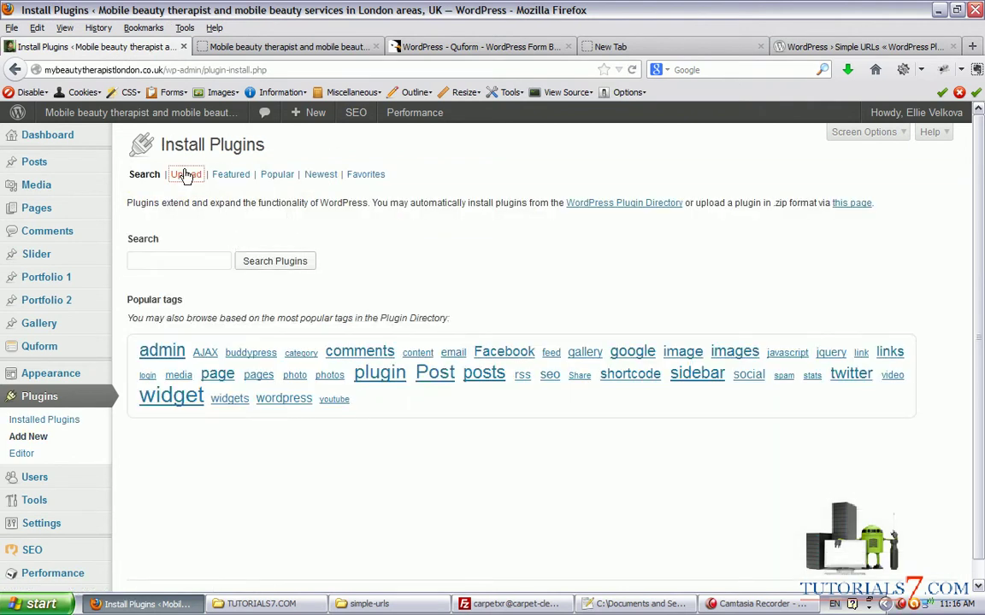
left_click(185, 174)
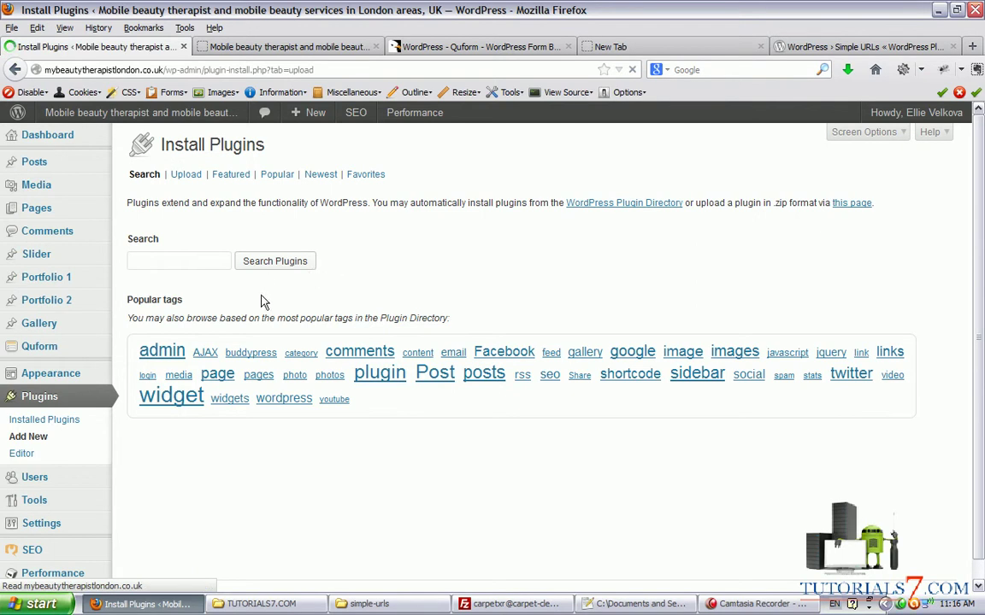
left_click(248, 261)
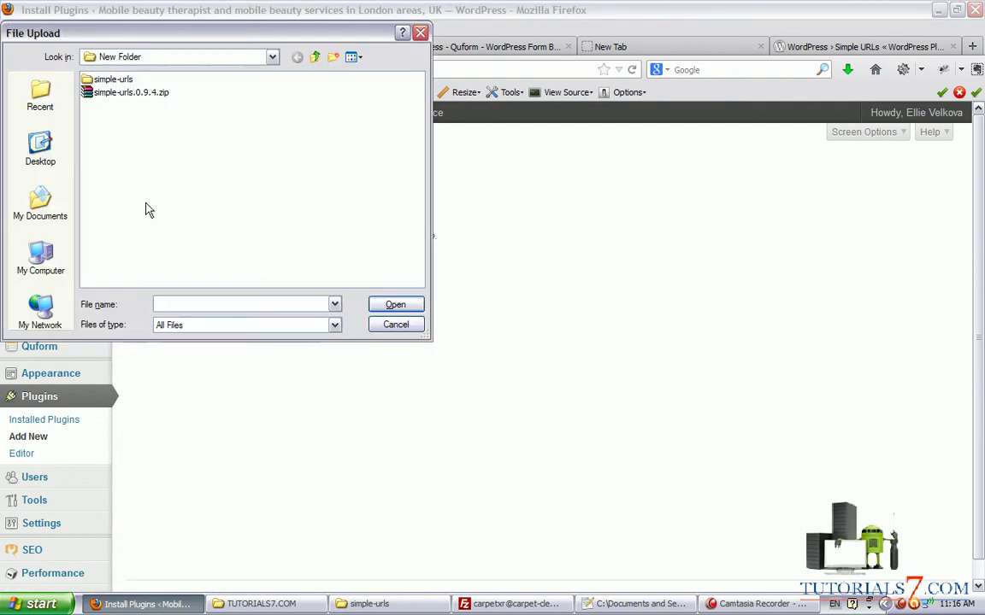
left_click(109, 91)
left_click(393, 306)
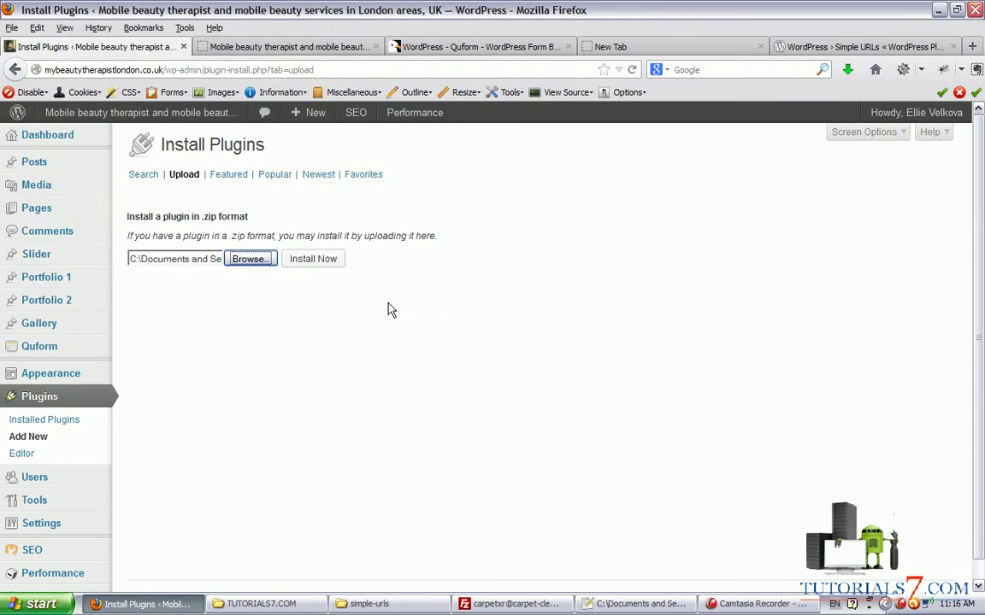
left_click(314, 260)
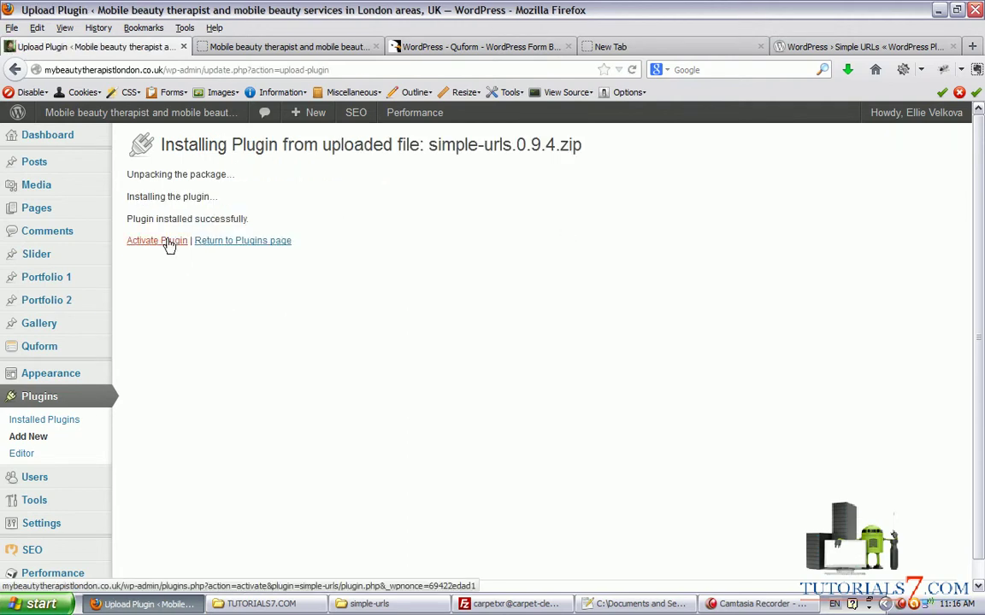
Step: Activate the Simple URLs plugin and empty the site's page cache
left_click(159, 240)
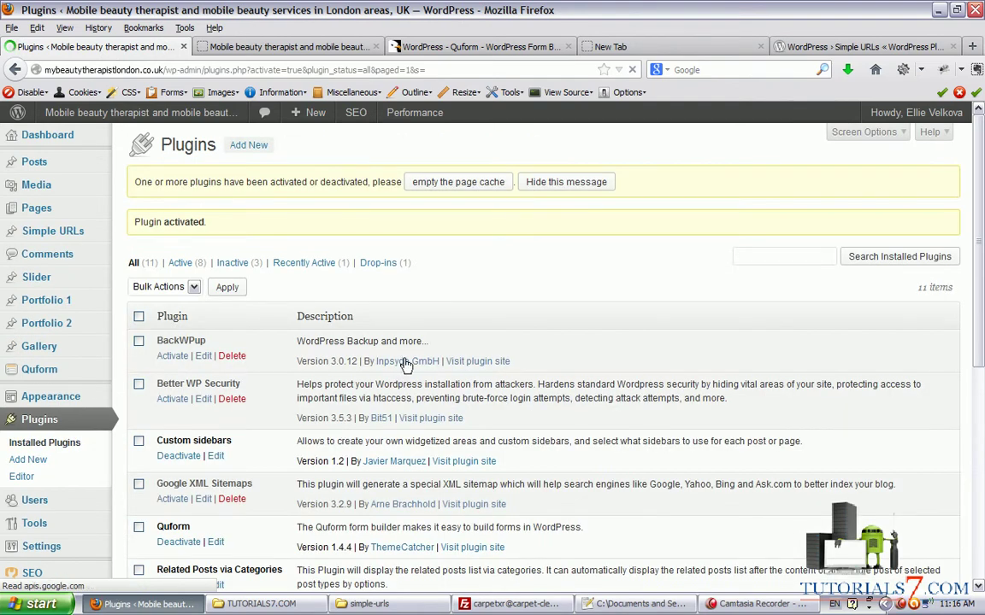
left_click_drag(10, 224, 18, 233)
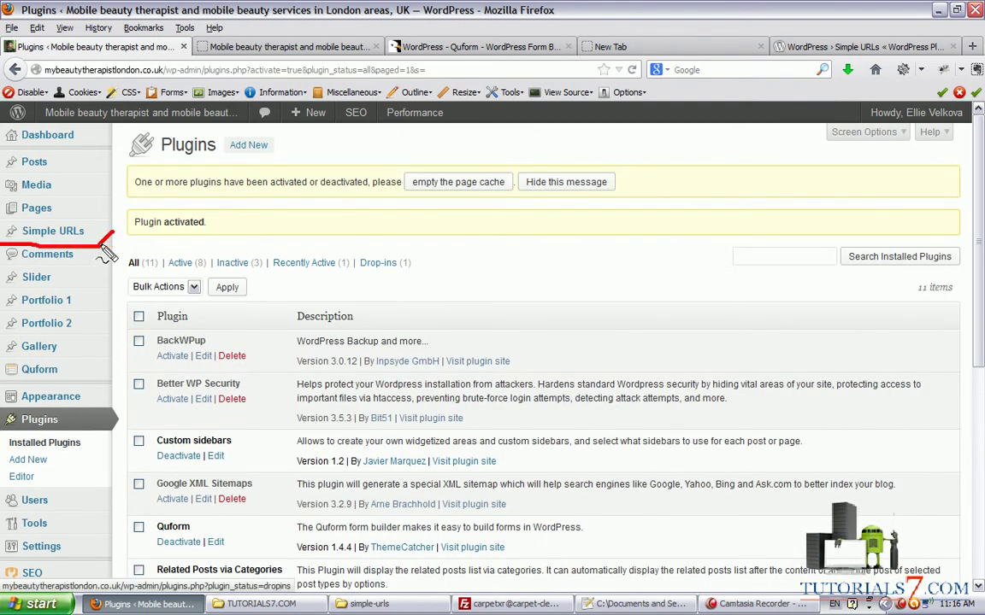
left_click(430, 183)
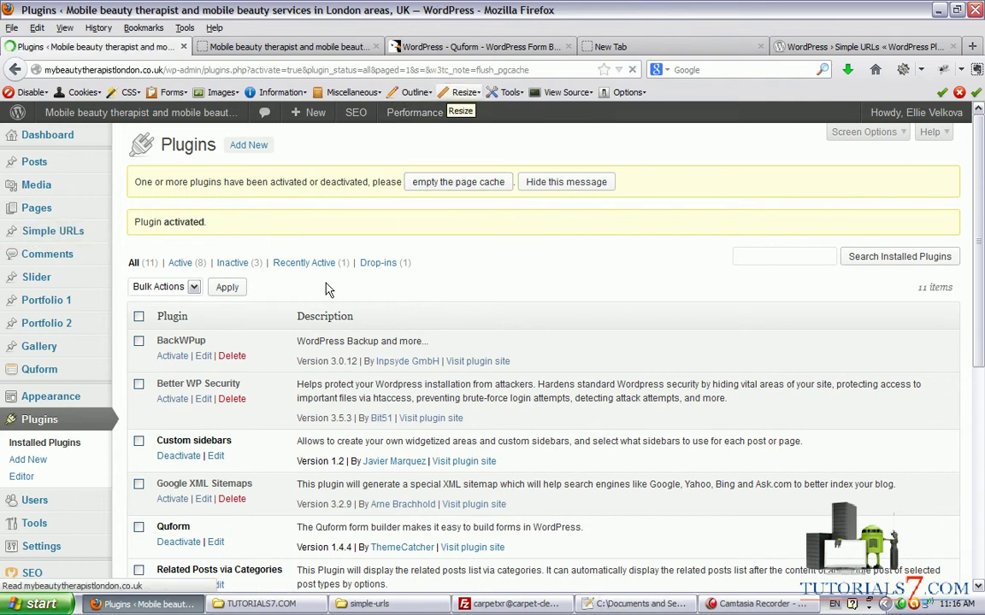
Step: Go to Settings > Permalinks in the admin sidebar
scroll(195, 301, "down", 2)
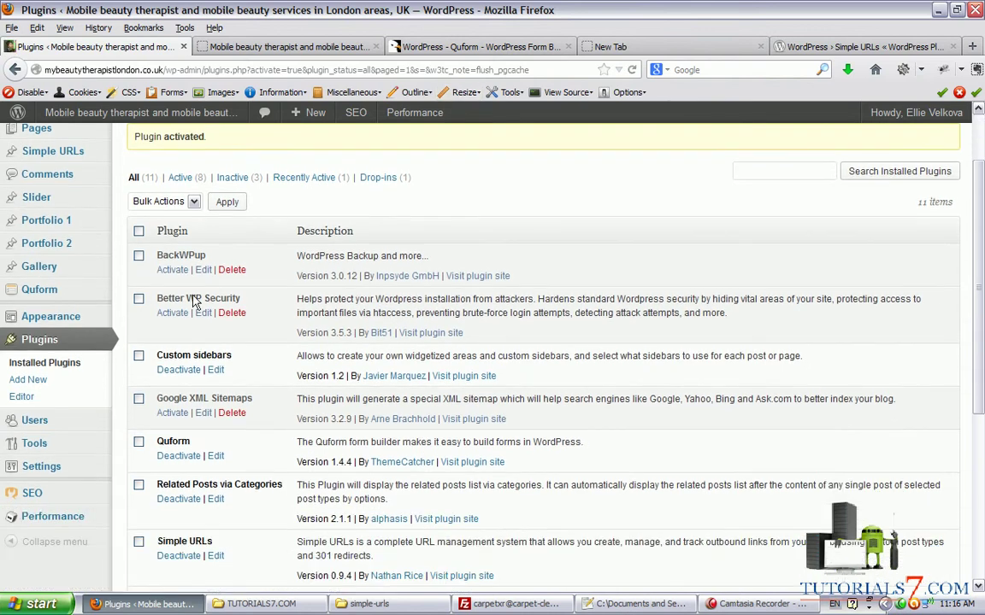
mouse_move(41, 546)
left_click_drag(189, 538, 179, 570)
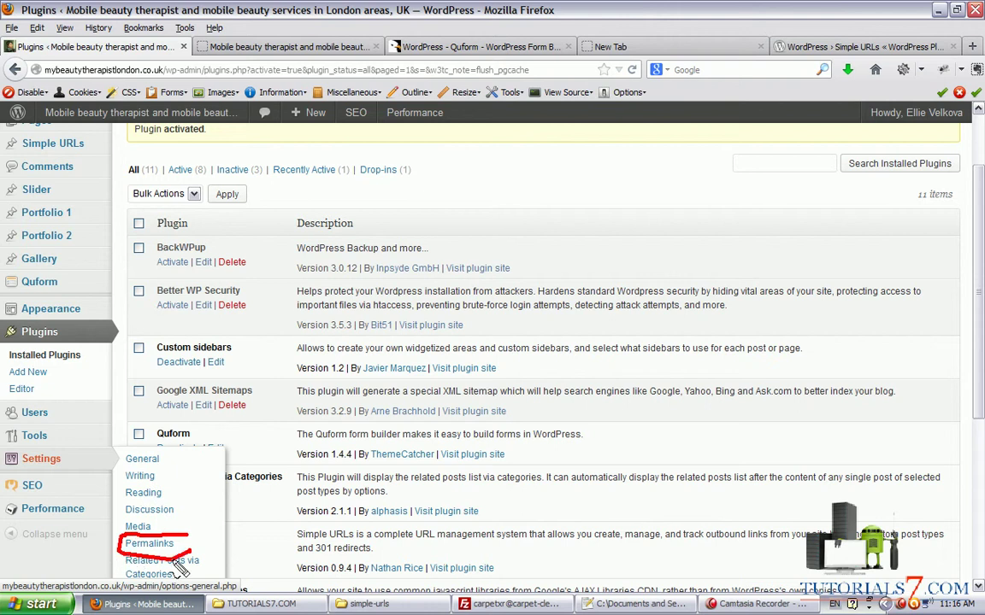
key("ctrl+shift+d")
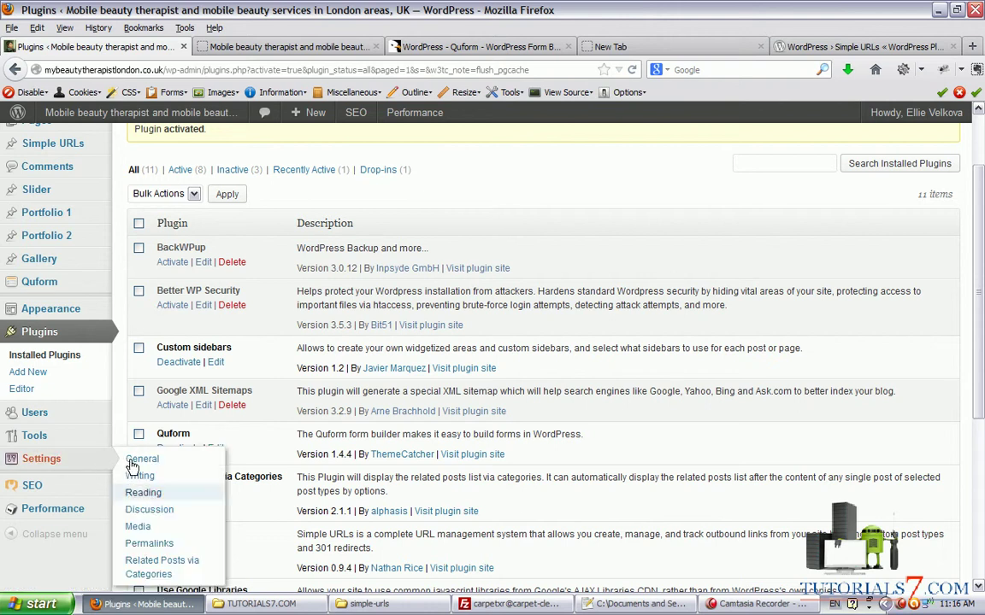
left_click(141, 543)
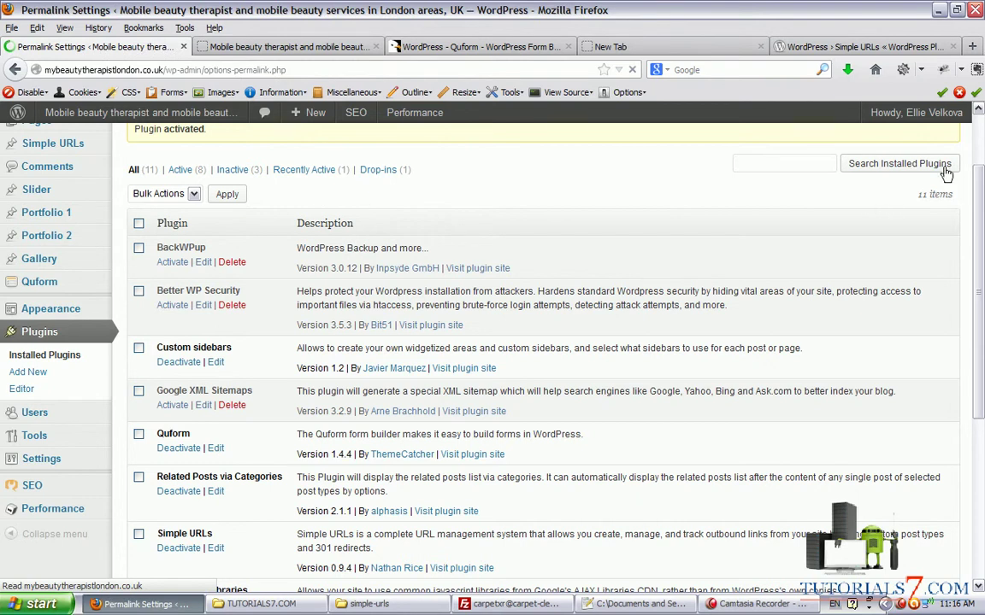
Step: Save the permalink settings with the custom structure left as /%postname%.html
scroll(496, 342, "down", 1)
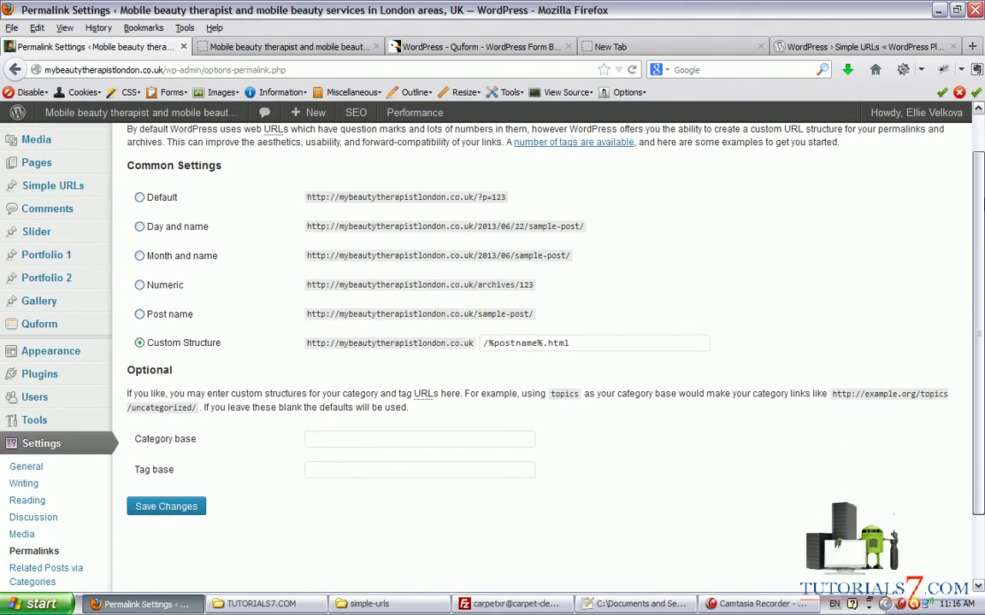
mouse_move(128, 359)
left_mouse_down()
mouse_move(568, 364)
mouse_move(133, 342)
mouse_move(124, 359)
left_mouse_up()
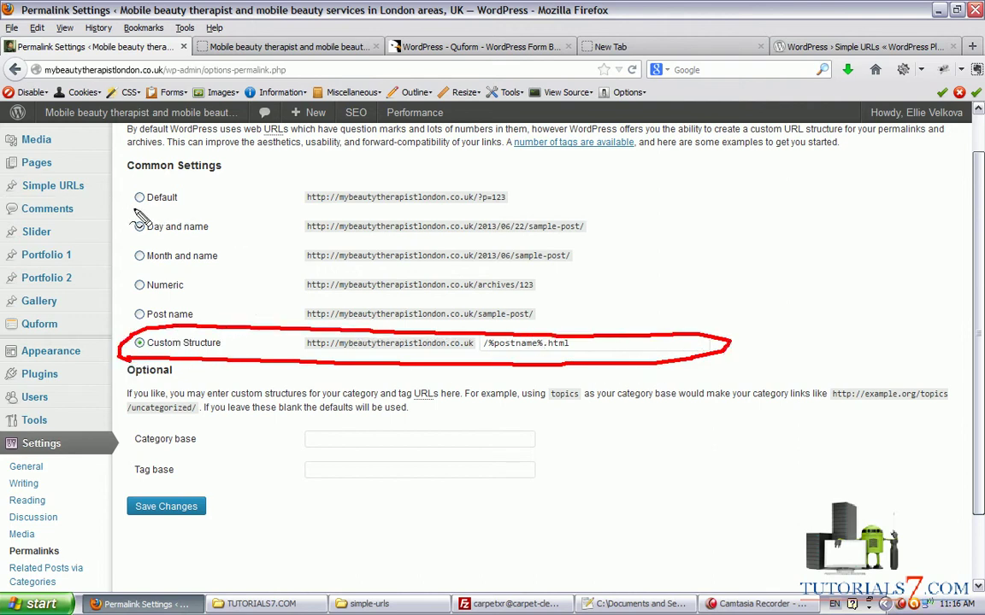
left_click_drag(132, 206, 197, 214)
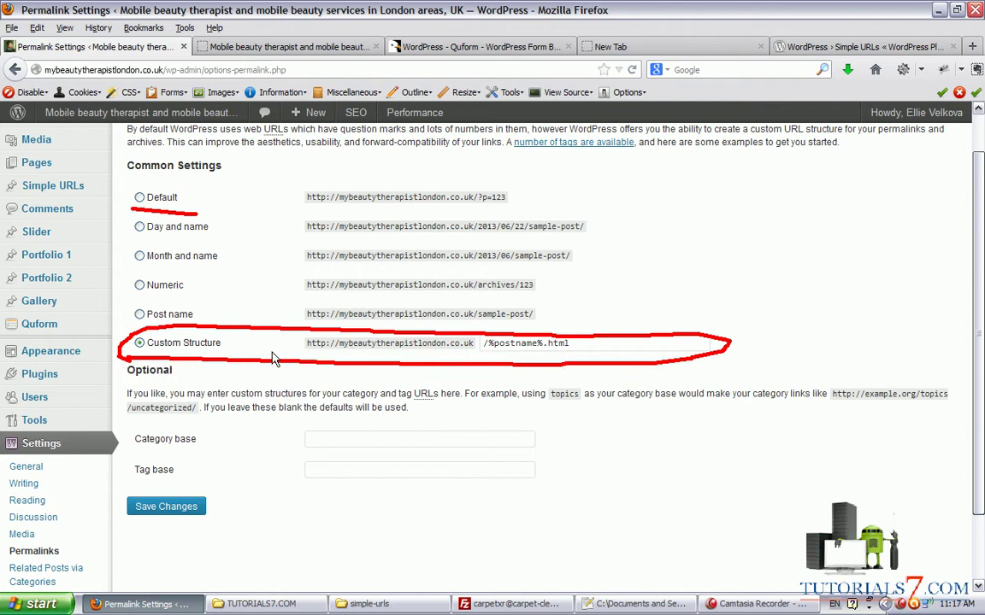
key("Escape")
left_click(180, 517)
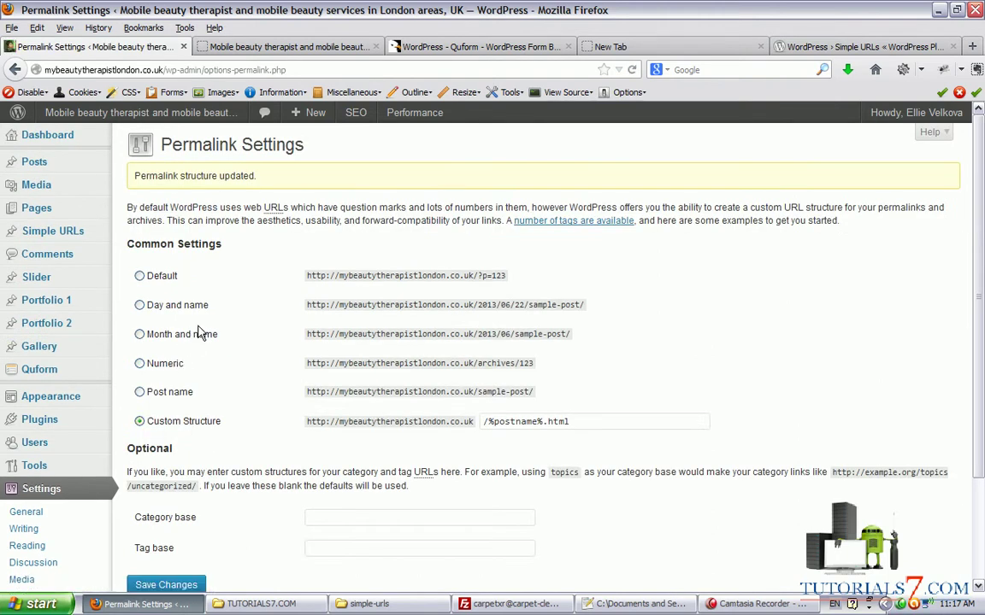
mouse_move(53, 231)
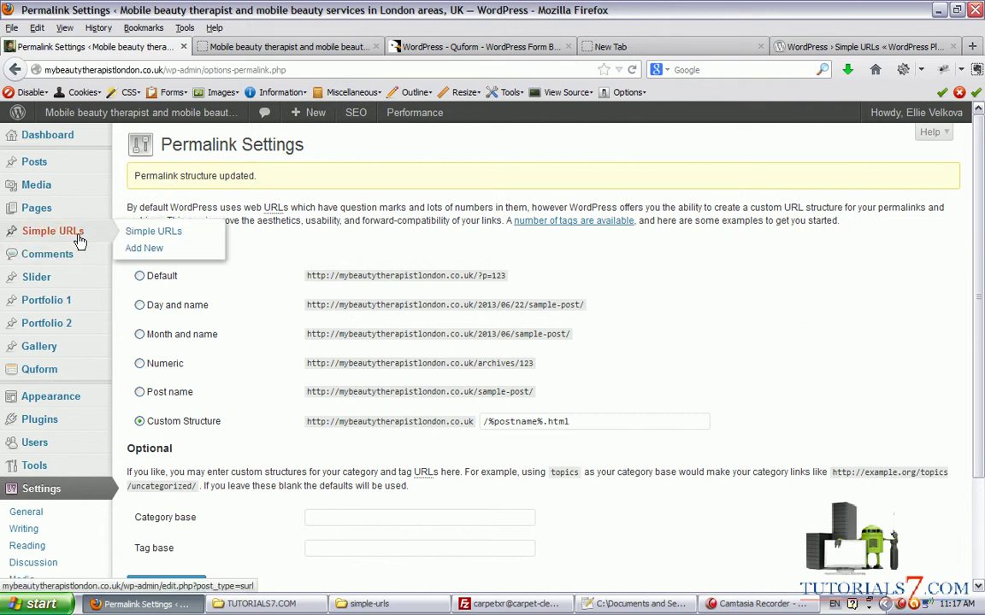
Step: Go to the Simple URLs list and start a new redirect link with Add New
left_click(135, 232)
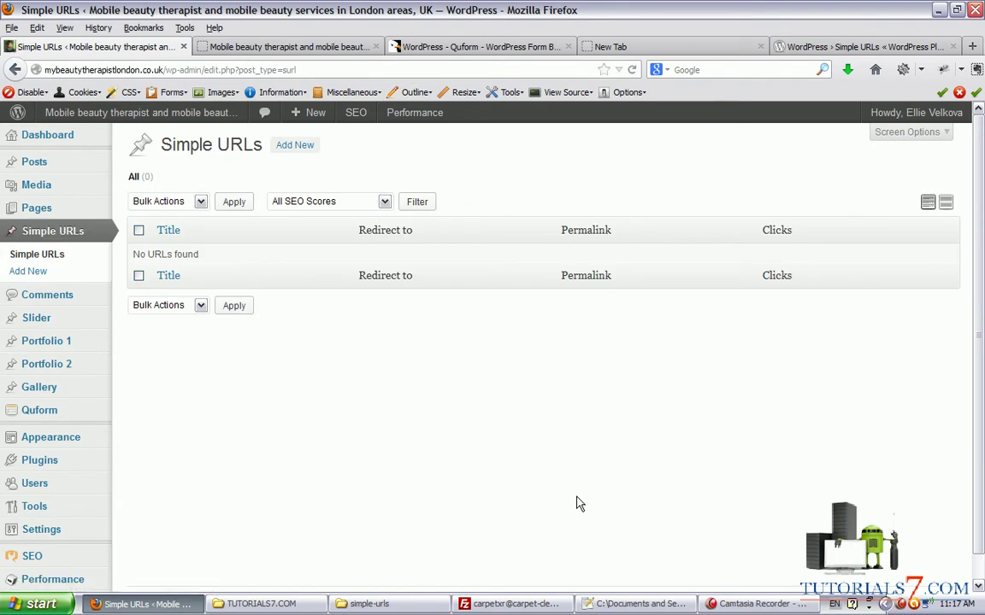
mouse_move(454, 532)
left_mouse_down()
mouse_move(325, 156)
mouse_move(358, 136)
mouse_move(327, 186)
left_mouse_up()
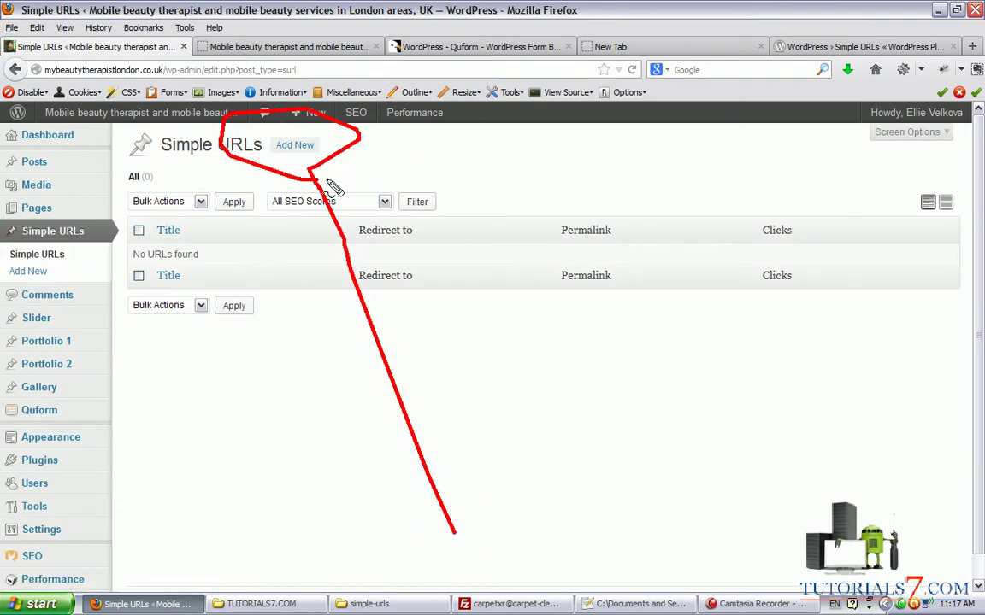
left_click(294, 145)
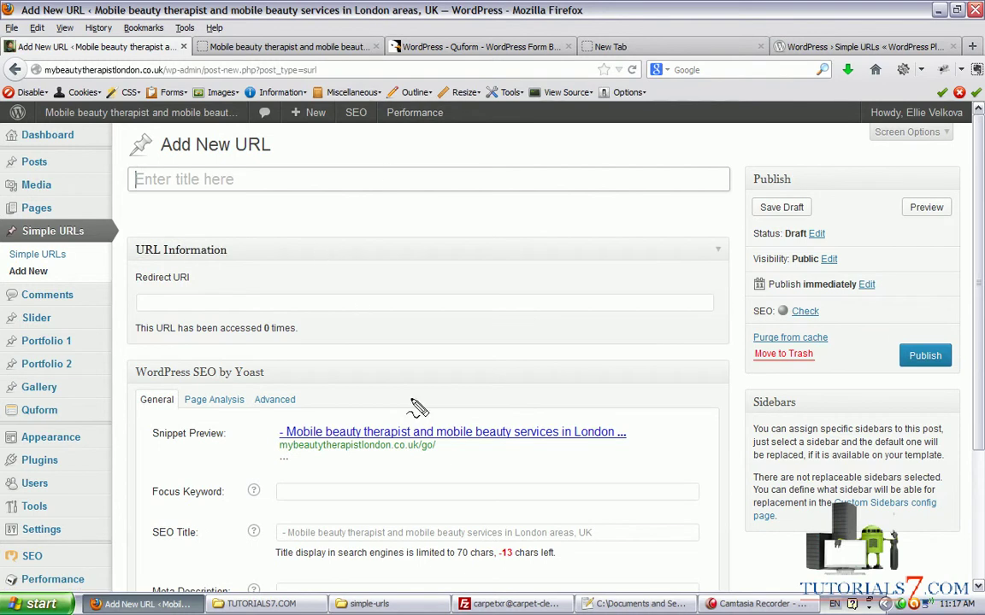
mouse_move(471, 494)
left_mouse_down()
mouse_move(317, 199)
mouse_move(303, 203)
mouse_move(331, 206)
left_mouse_up()
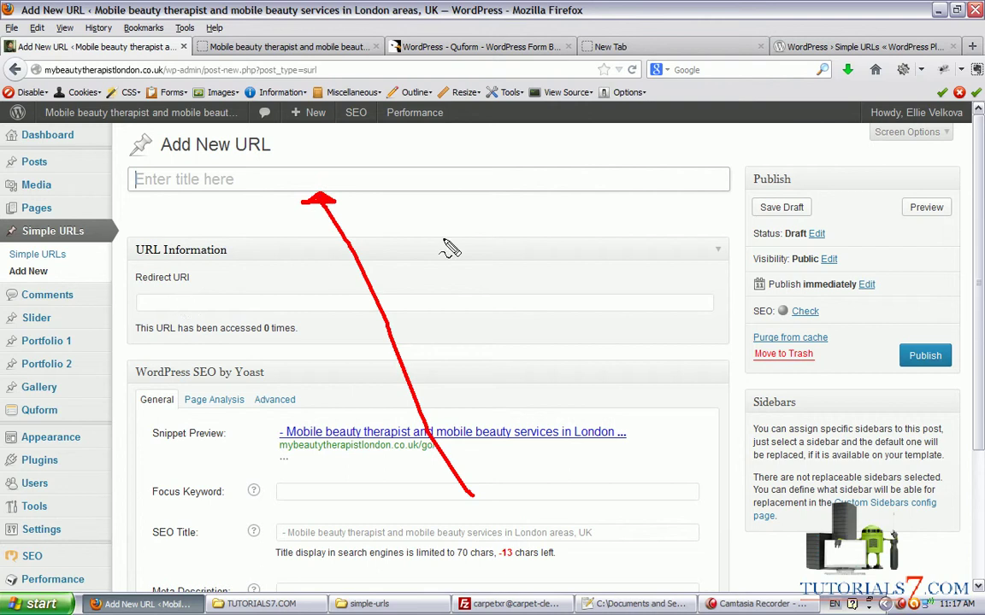
mouse_move(508, 210)
left_mouse_down()
mouse_move(391, 267)
mouse_move(421, 272)
left_mouse_up()
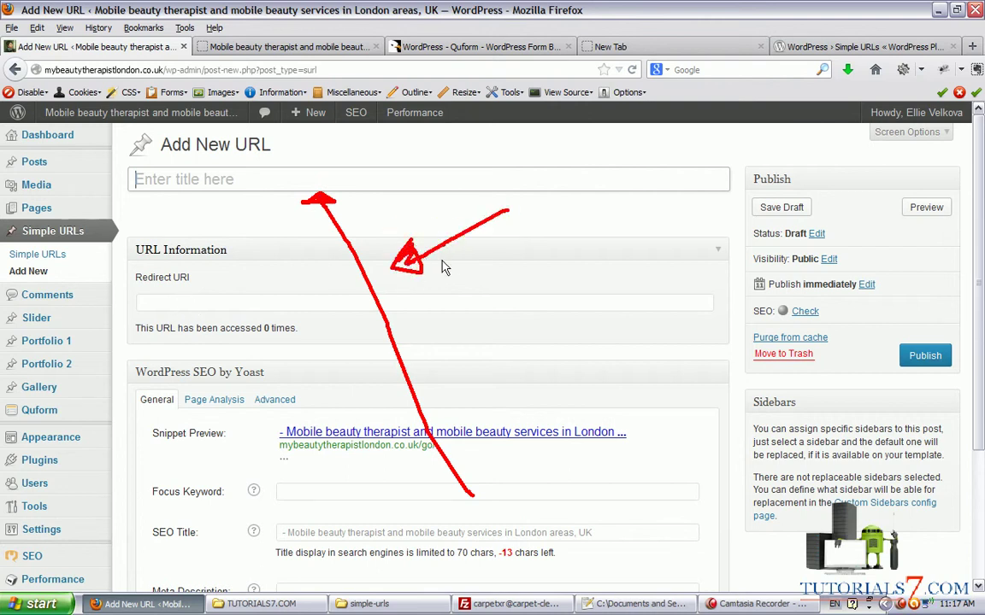
scroll(982, 248, "down", 3)
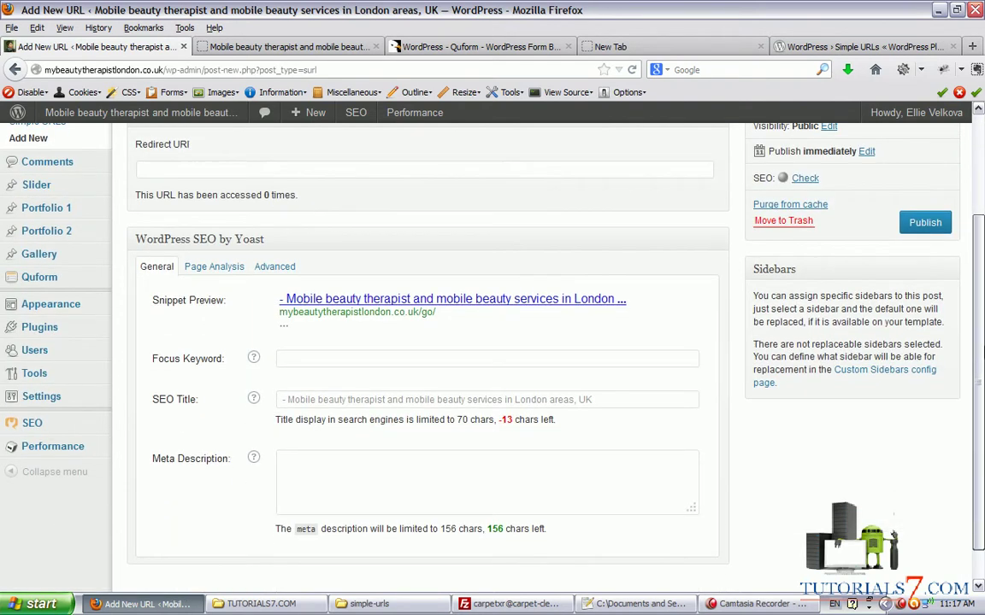
scroll(500, 325, "up", 3)
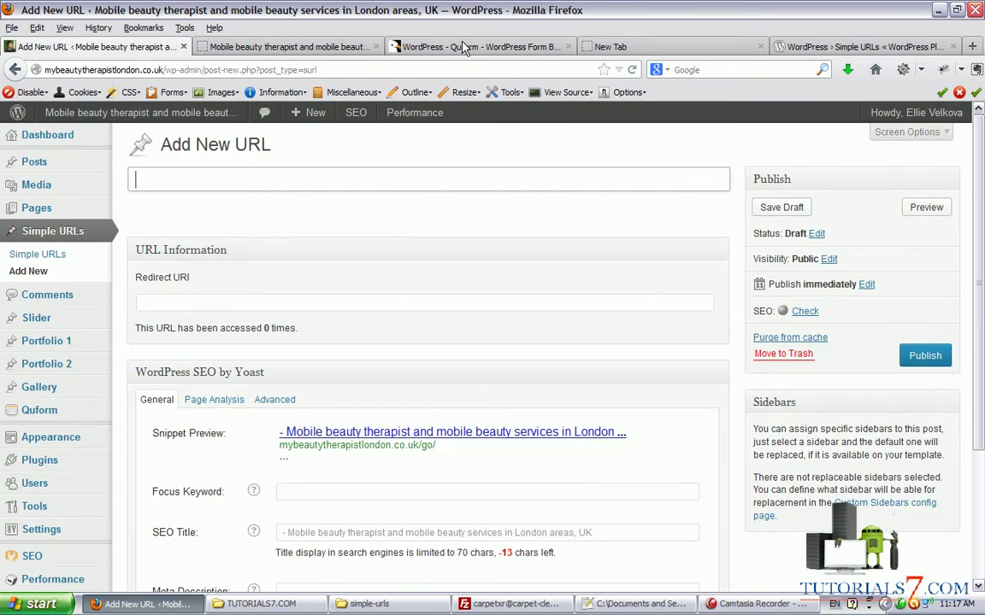
Step: Show the CodeCanyon Quform – WordPress Form Builder page with its $25 Regular License
left_click(440, 47)
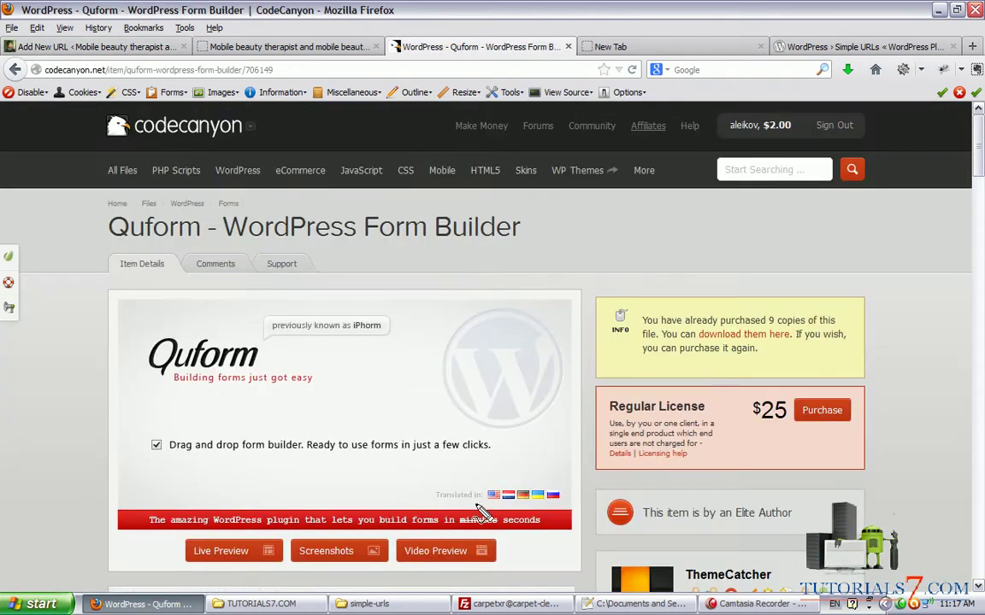
mouse_move(479, 540)
left_mouse_down()
mouse_move(154, 53)
mouse_move(256, 95)
left_mouse_up()
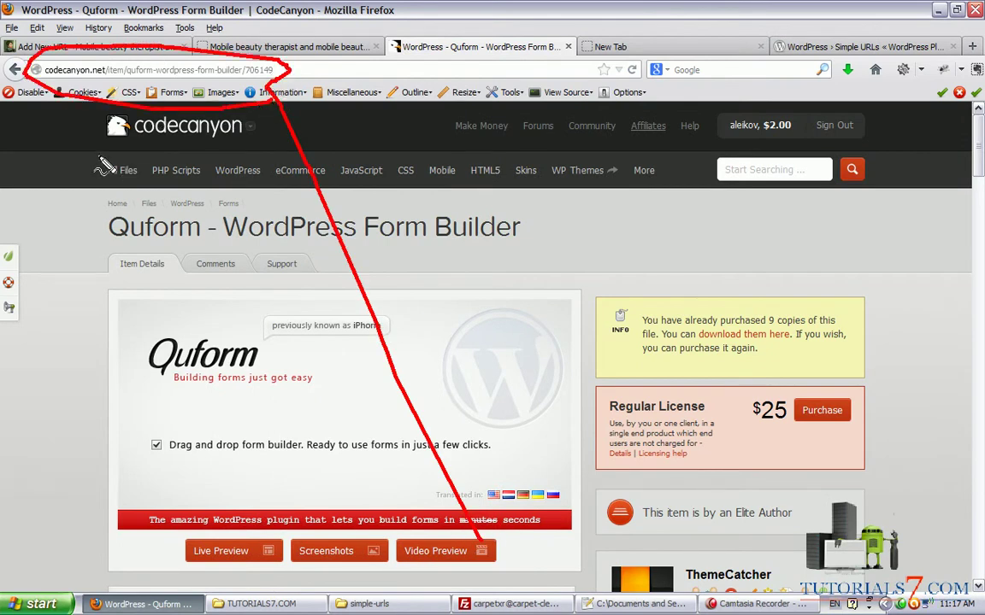
left_click_drag(101, 168, 128, 159)
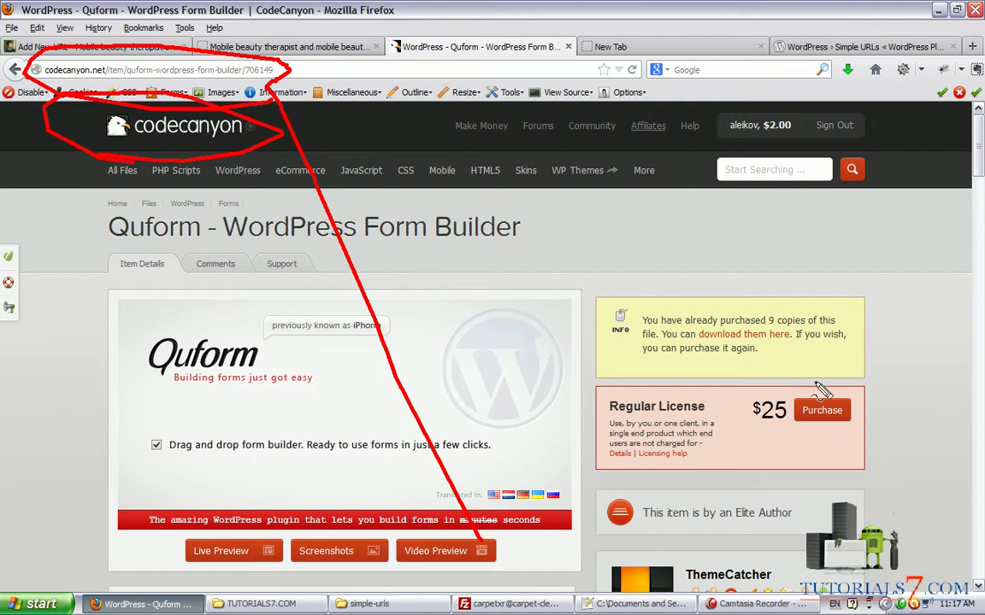
left_click_drag(817, 386, 710, 383)
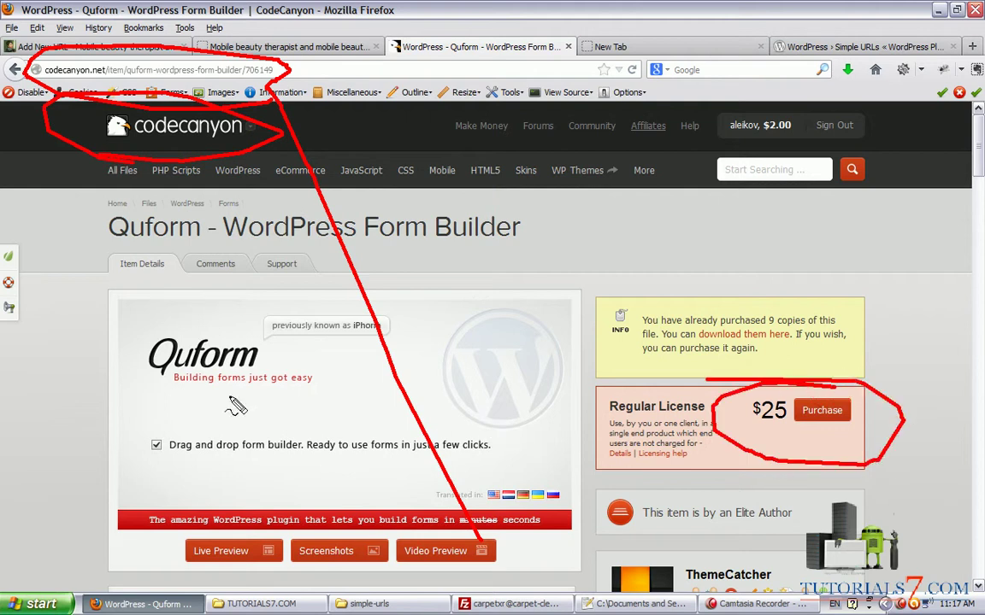
left_click_drag(124, 389, 122, 390)
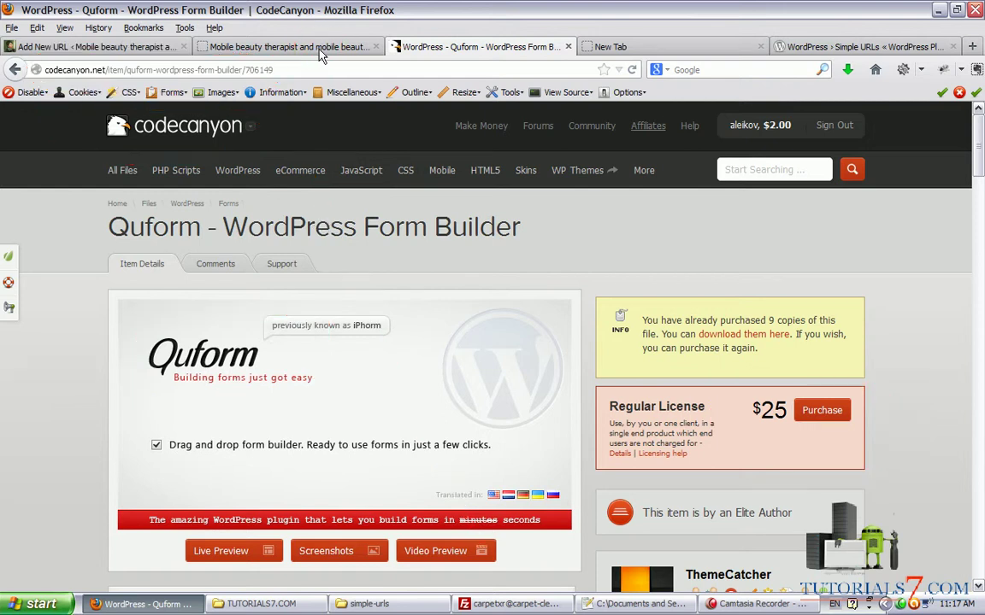
left_click(287, 46)
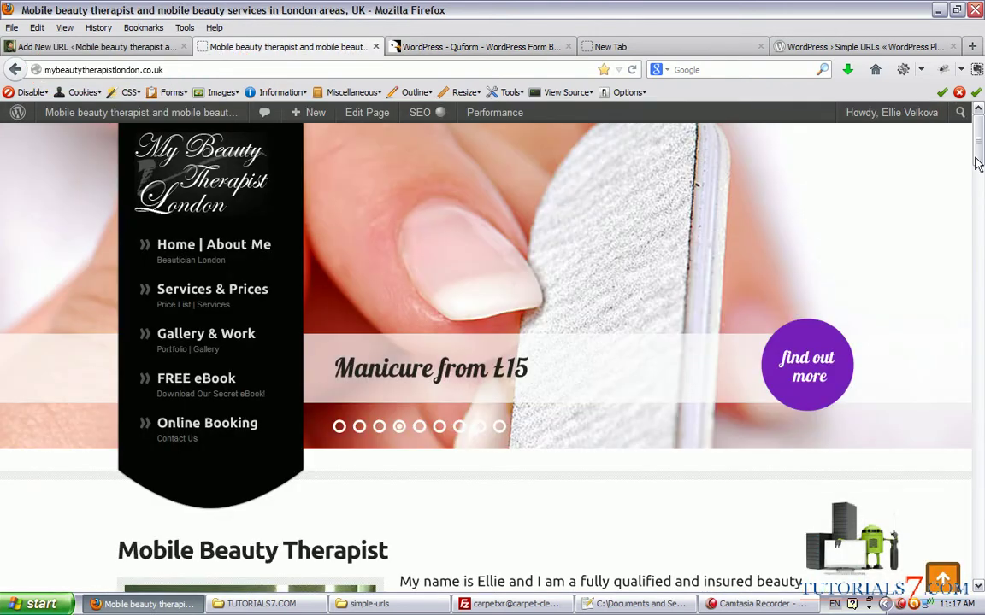
scroll(979, 163, "down", 5)
scroll(979, 163, "up", 5)
scroll(979, 162, "down", 5)
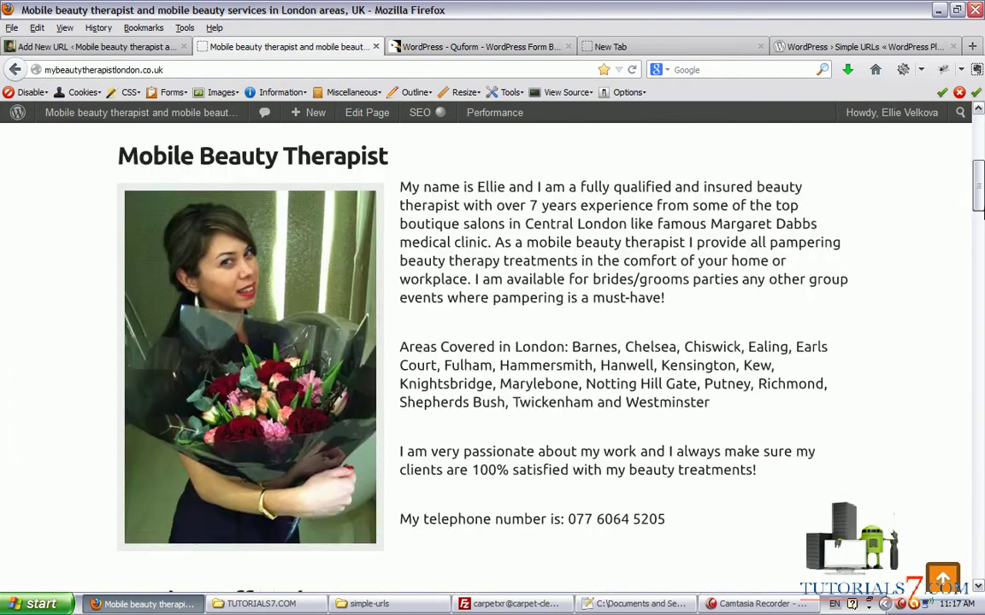
mouse_move(981, 212)
left_mouse_down()
mouse_move(980, 424)
mouse_move(975, 384)
left_mouse_up()
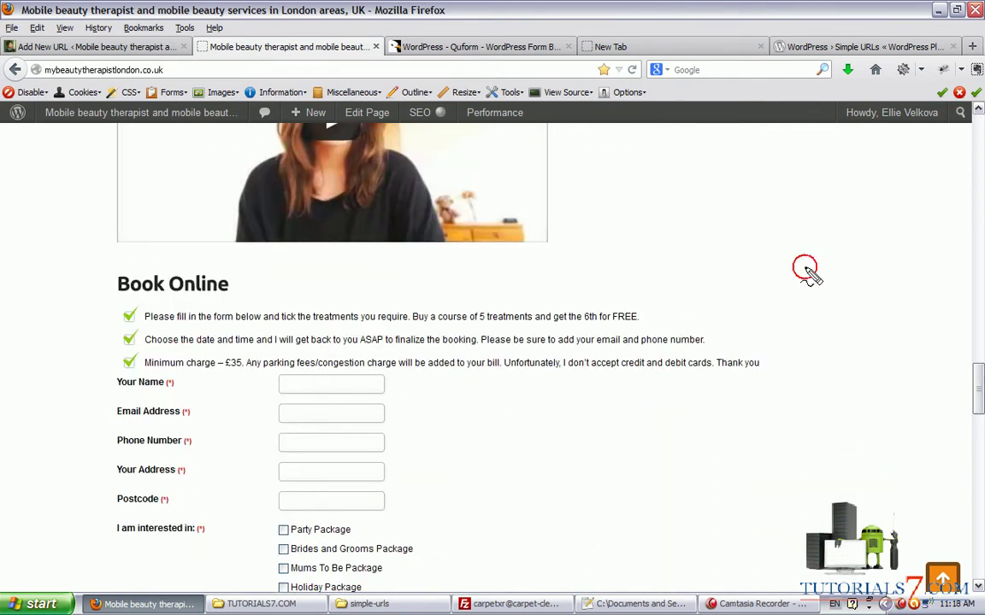
mouse_move(804, 267)
left_mouse_down()
mouse_move(624, 581)
mouse_move(805, 268)
left_mouse_up()
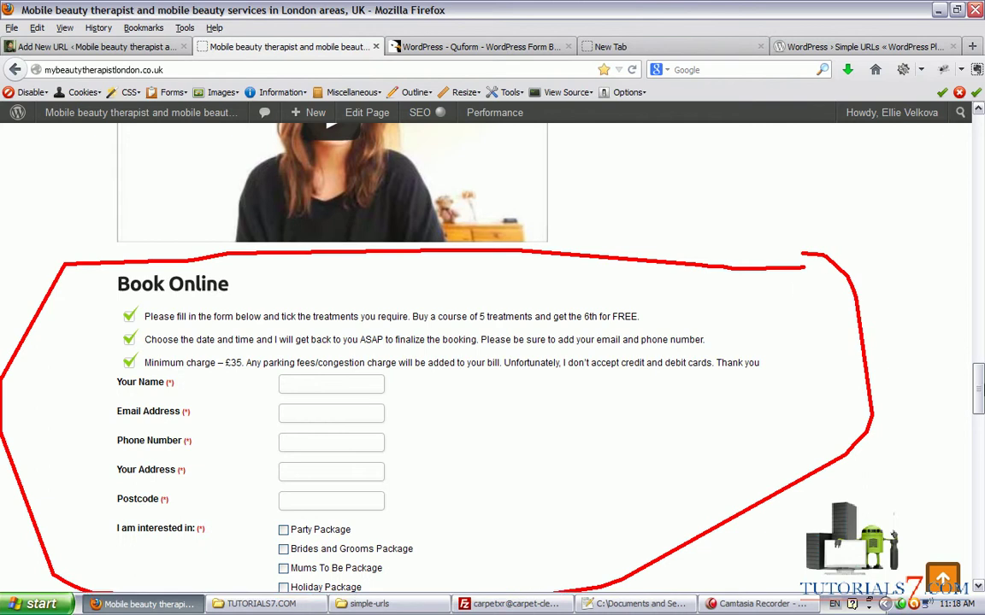
key("Escape")
scroll(885, 351, "down", 3)
mouse_move(981, 367)
left_mouse_down()
mouse_move(982, 461)
mouse_move(980, 128)
left_mouse_up()
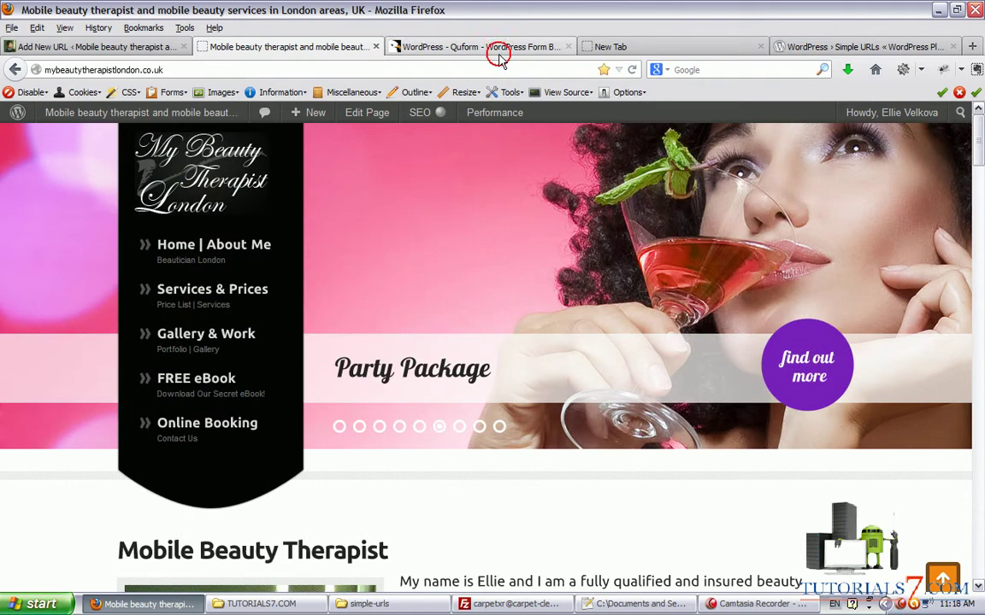
left_click(498, 53)
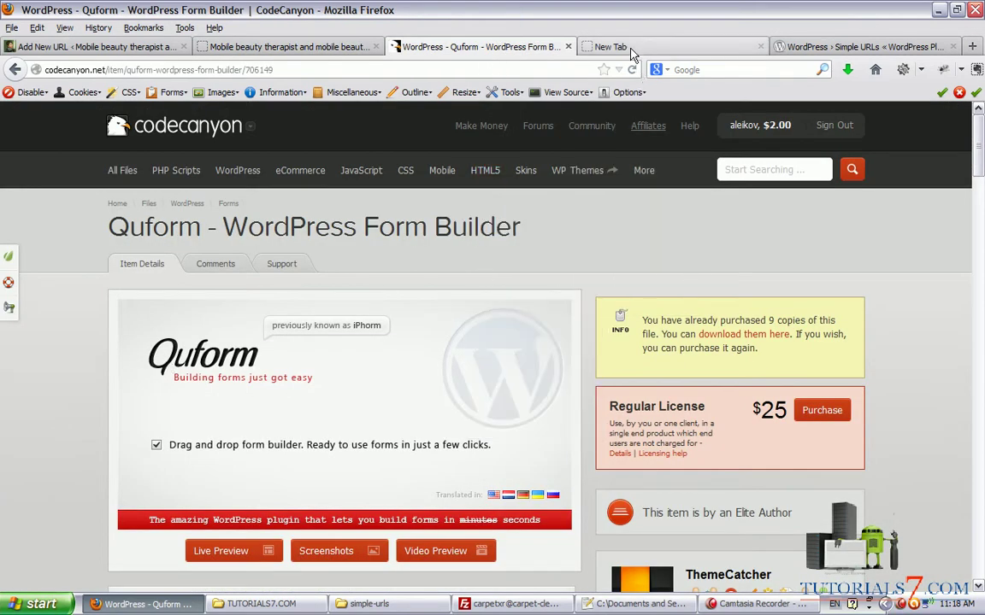
Step: Select the Quform affiliate link on line 1 of New Text Document.txt, then return to Firefox
key("alt+Tab")
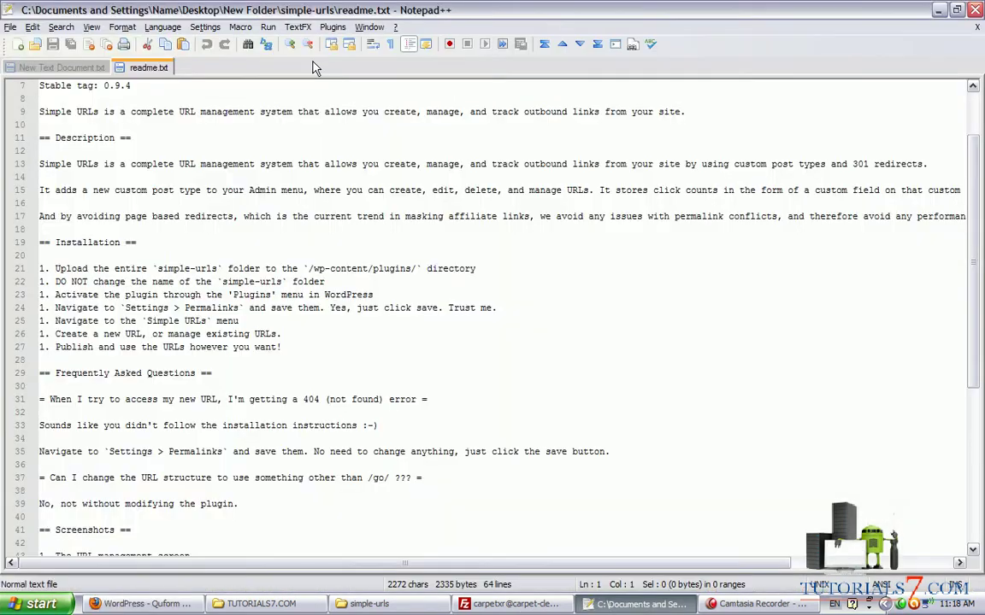
left_click(82, 70)
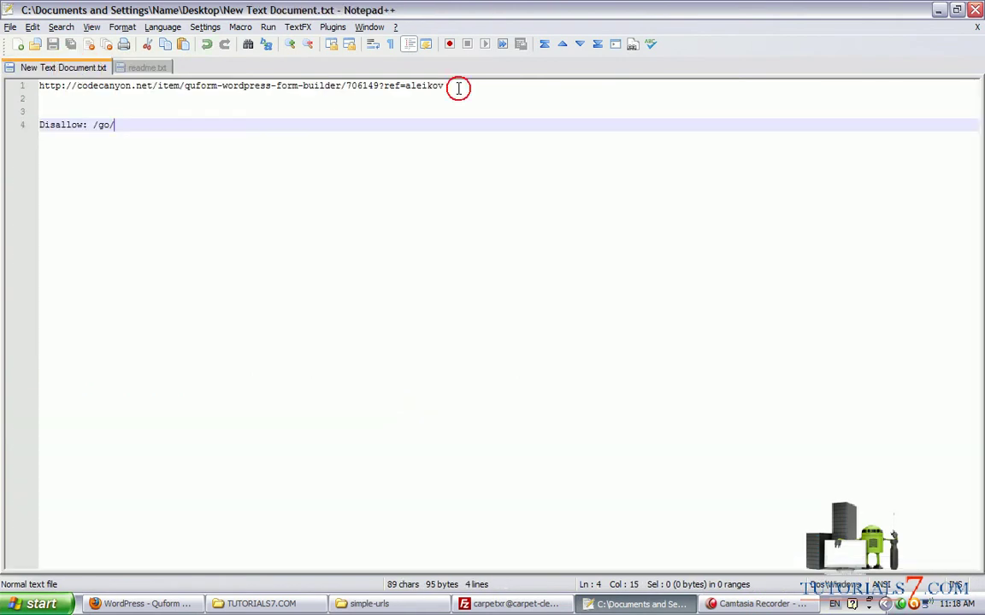
left_click_drag(458, 88, 19, 86)
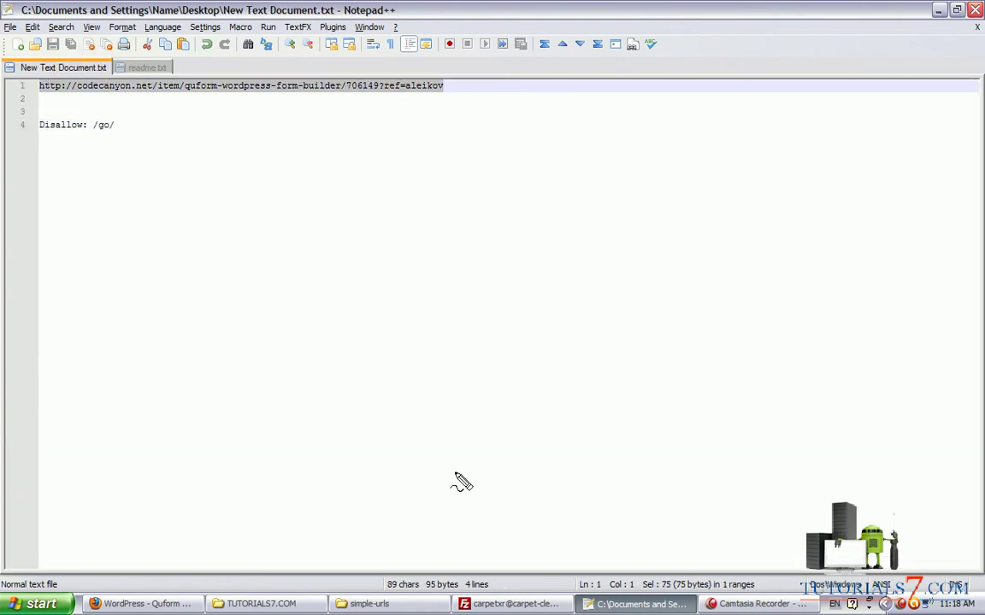
mouse_move(456, 479)
left_mouse_down()
mouse_move(376, 70)
mouse_move(380, 105)
left_mouse_up()
left_click(455, 86)
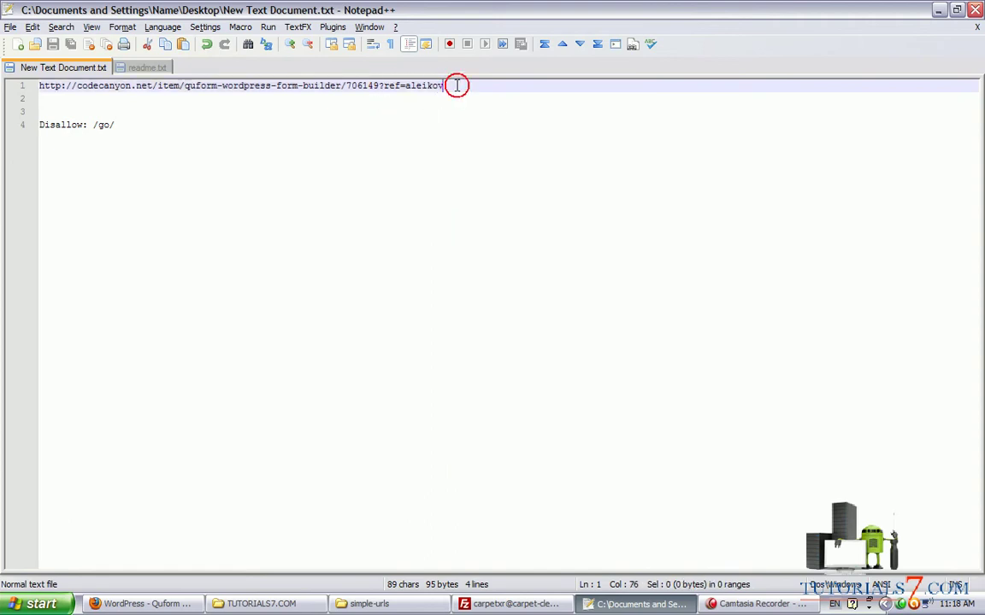
left_click_drag(457, 85, 3, 86)
key("ctrl+c")
left_click(132, 604)
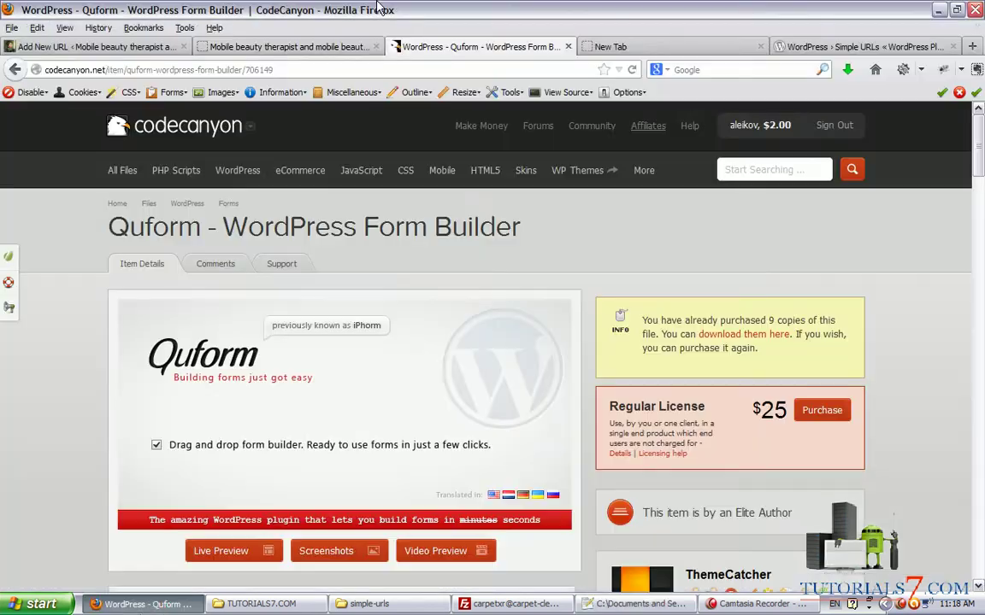
Step: Publish the 'form' short URL at /go/form, pasting the CodeCanyon Quform link as Redirect URI
left_click(296, 47)
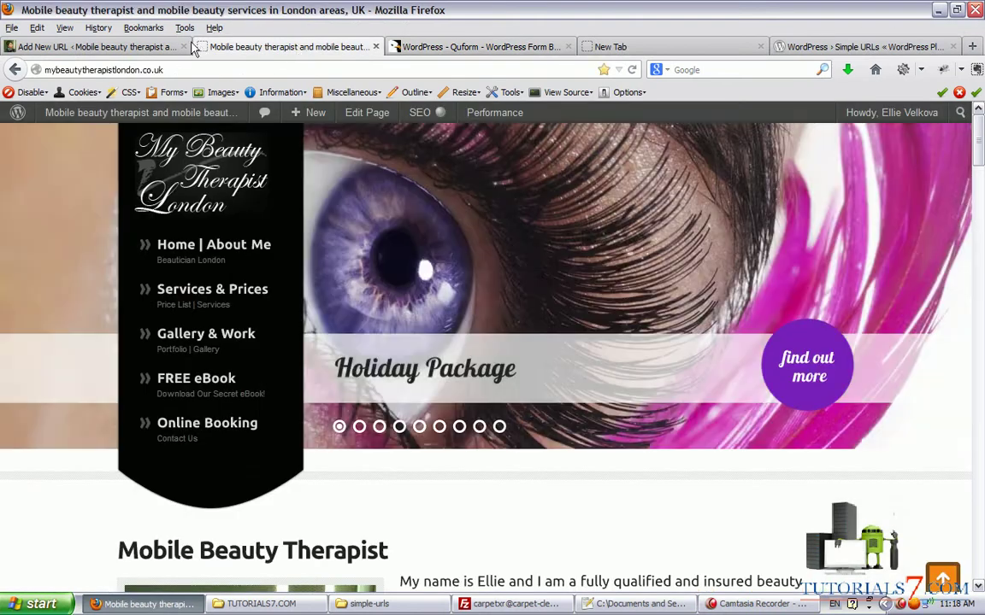
left_click(119, 47)
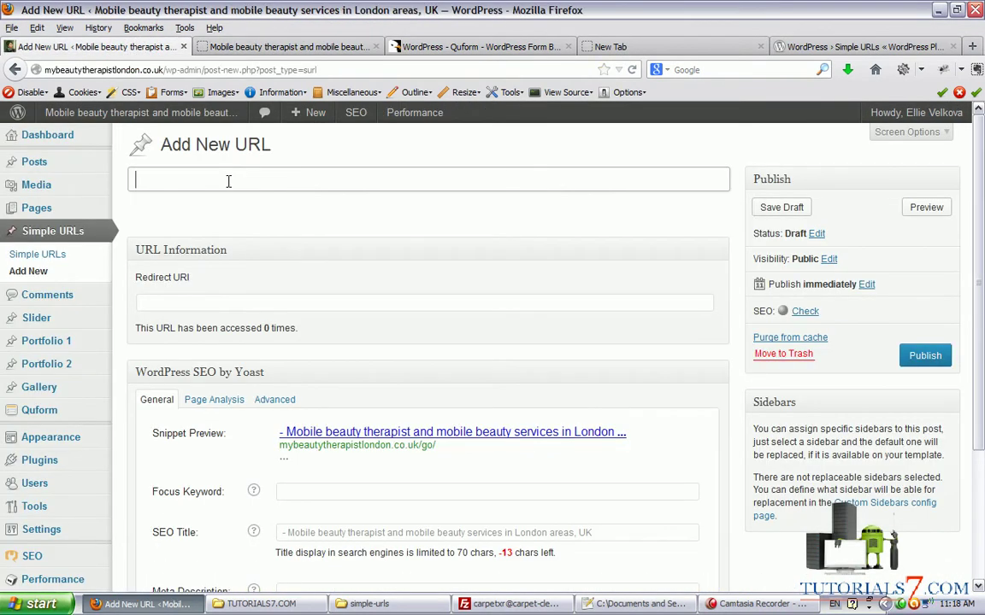
type("form")
left_click(231, 300)
key("ctrl+v")
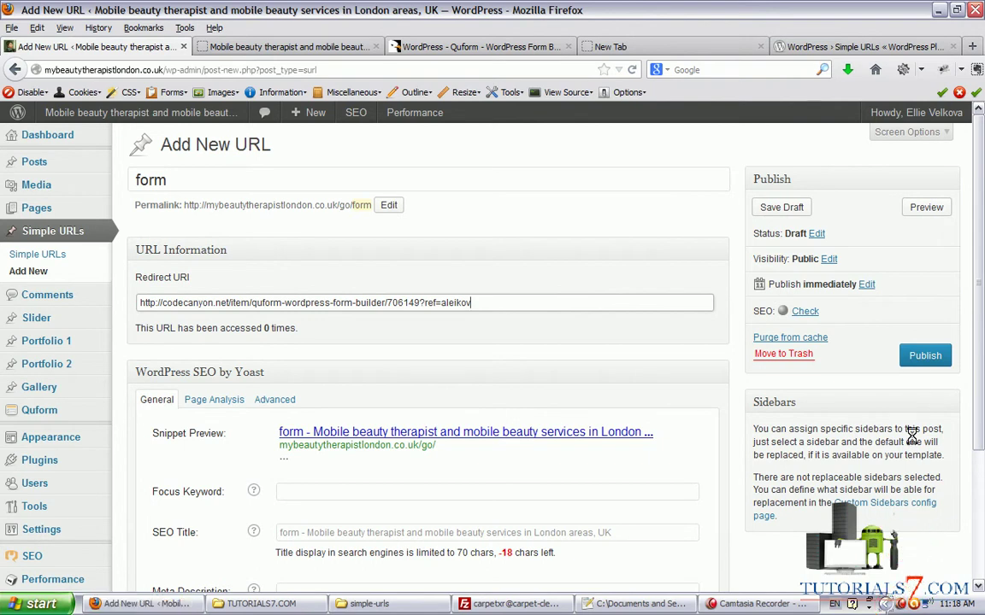
mouse_move(890, 547)
left_mouse_down()
mouse_move(906, 409)
mouse_move(923, 376)
mouse_move(906, 340)
left_mouse_up()
key("Escape")
left_click(930, 360)
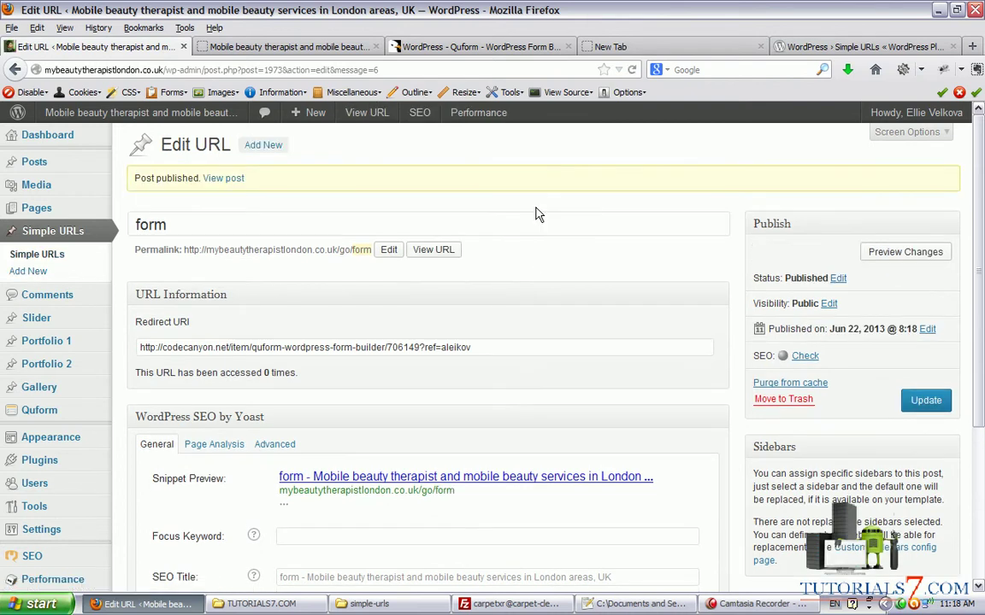
Step: Open the Simple URLs list and check the form link's CodeCanyon target, /go/form permalink and 0 clicks
left_click(75, 255)
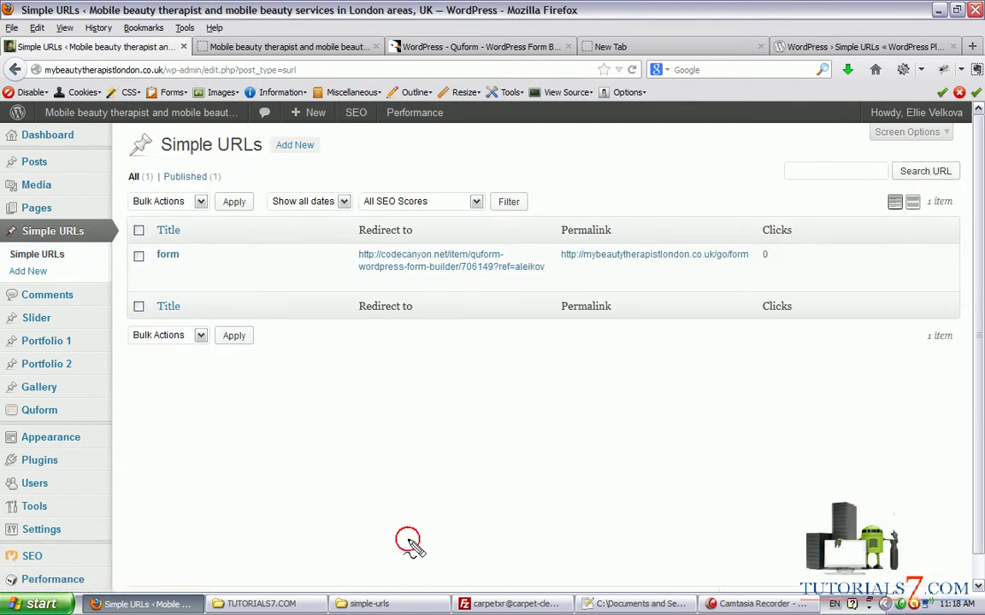
left_click_drag(408, 538, 342, 245)
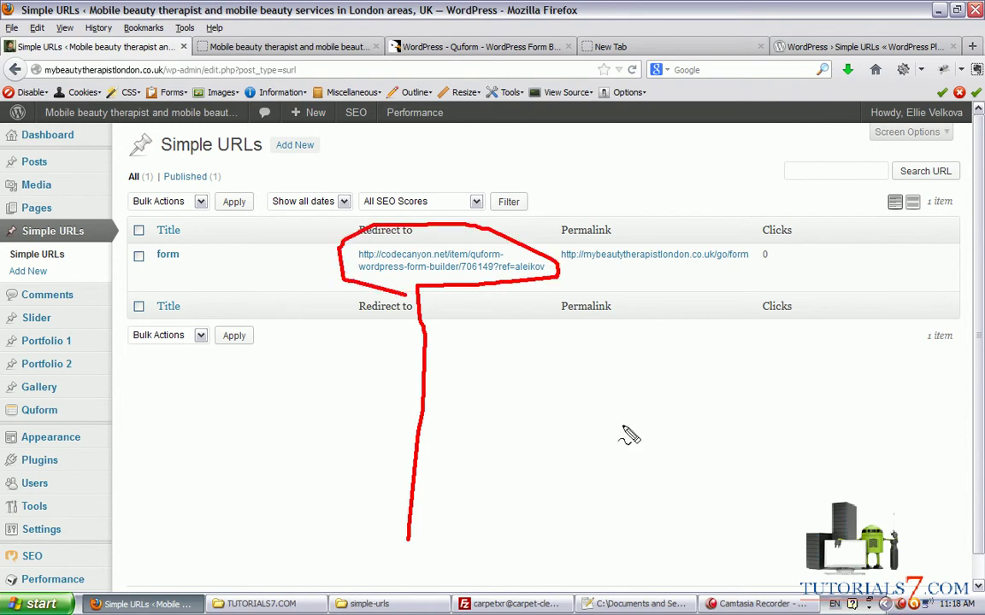
mouse_move(632, 520)
left_mouse_down()
mouse_move(761, 254)
mouse_move(644, 277)
left_mouse_up()
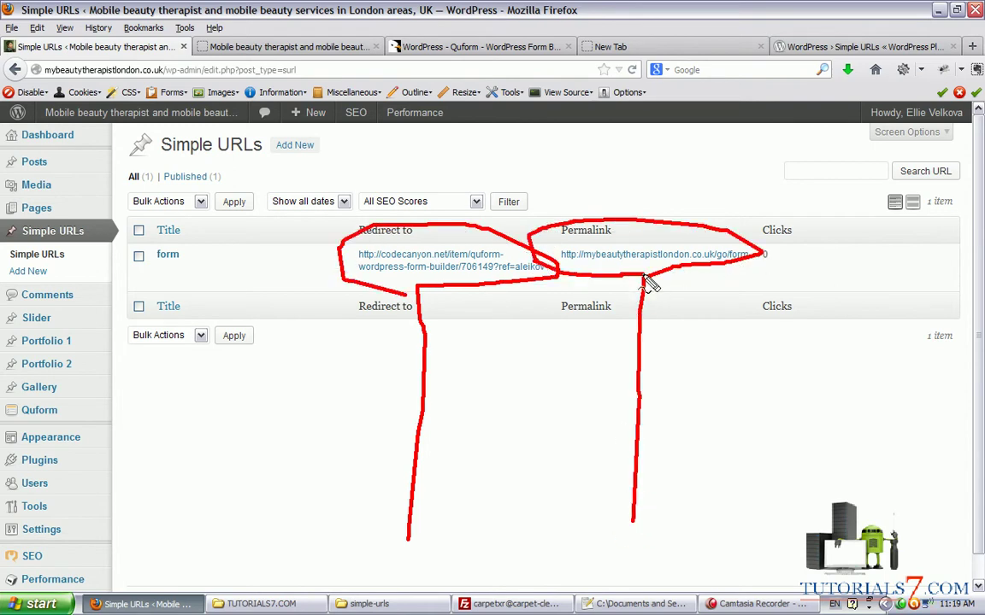
key("Escape")
left_click_drag(630, 253, 154, 141)
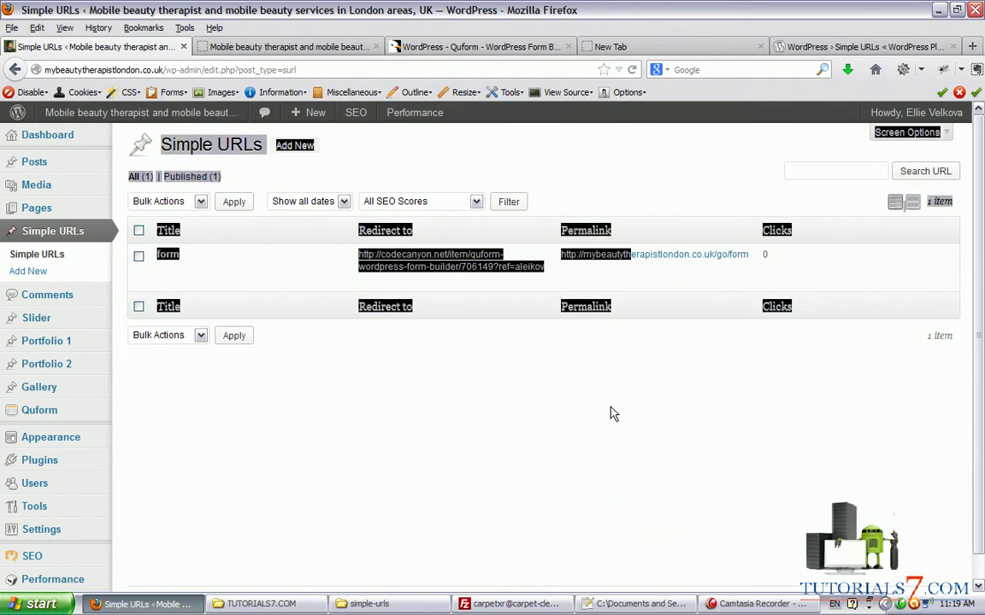
left_click(505, 477)
key("ctrl+shift+d")
mouse_move(485, 569)
left_mouse_down()
mouse_move(616, 306)
mouse_move(607, 284)
left_mouse_up()
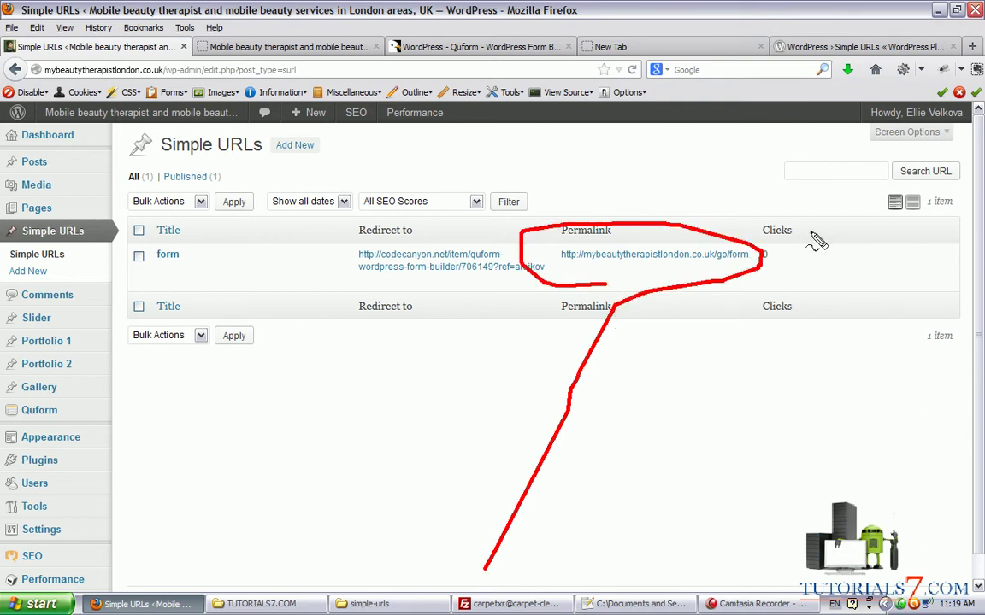
left_click_drag(748, 224, 752, 256)
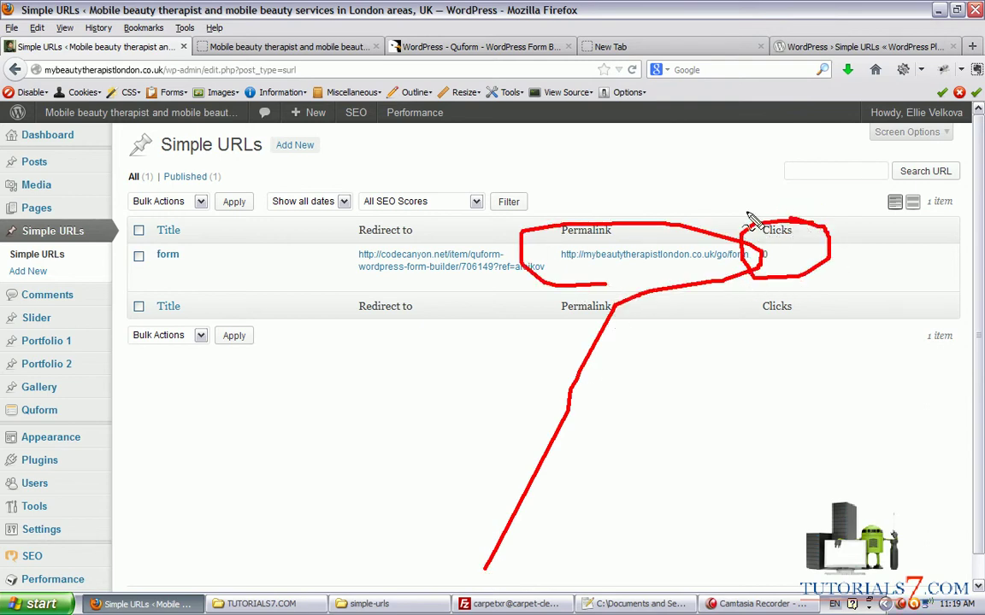
mouse_move(768, 419)
left_mouse_down()
mouse_move(776, 275)
mouse_move(575, 254)
left_mouse_up()
key("Escape")
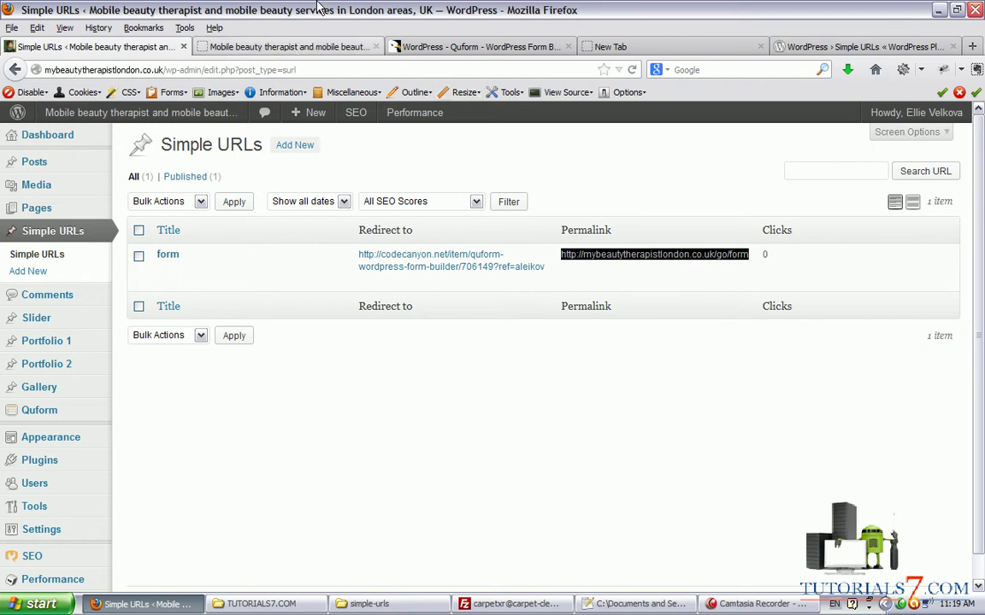
Step: Go to the live Eyebrow Shape services page and open it in the page editor
left_click(308, 46)
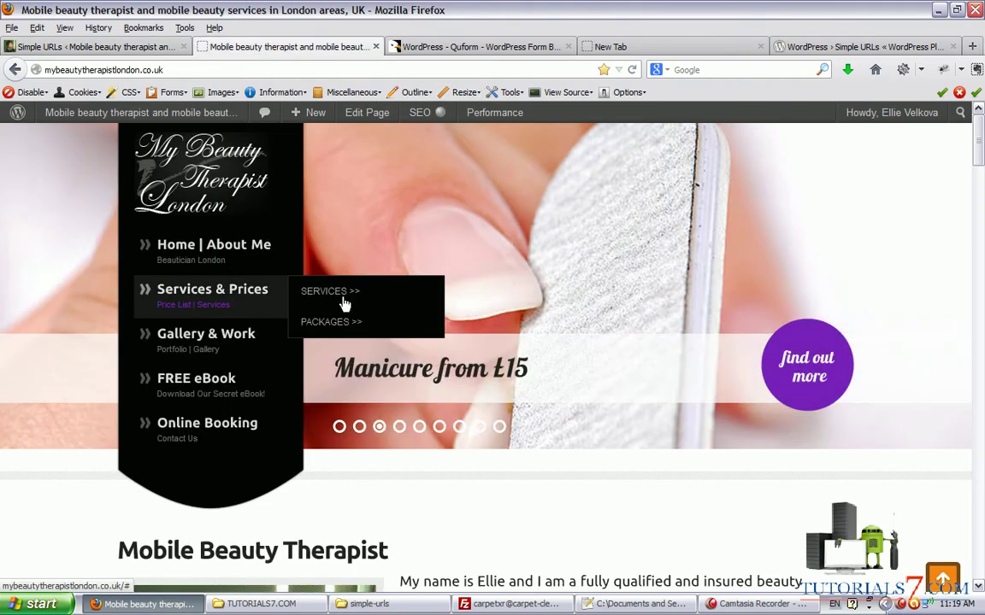
left_click(500, 414)
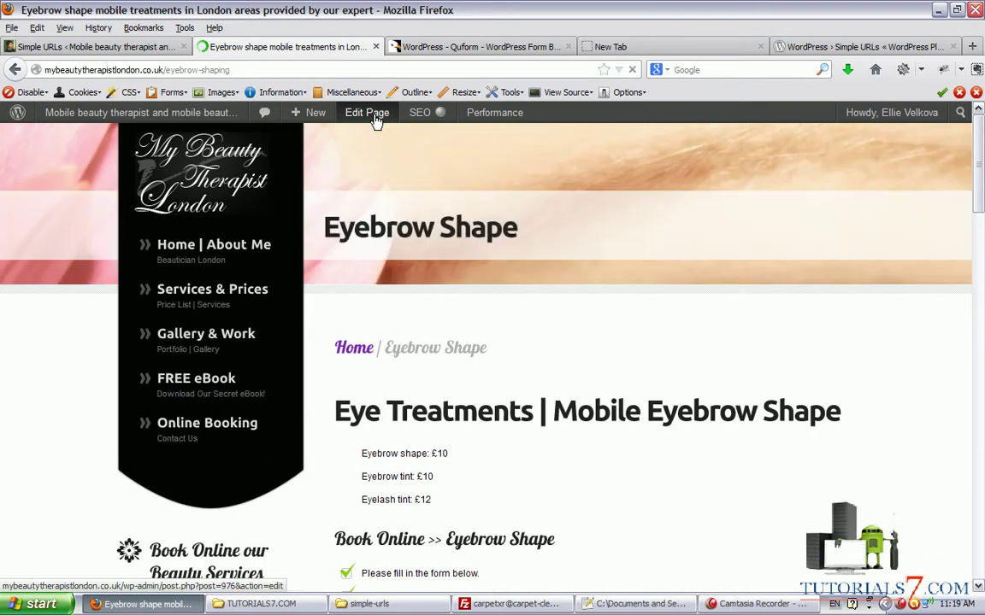
left_click(376, 120)
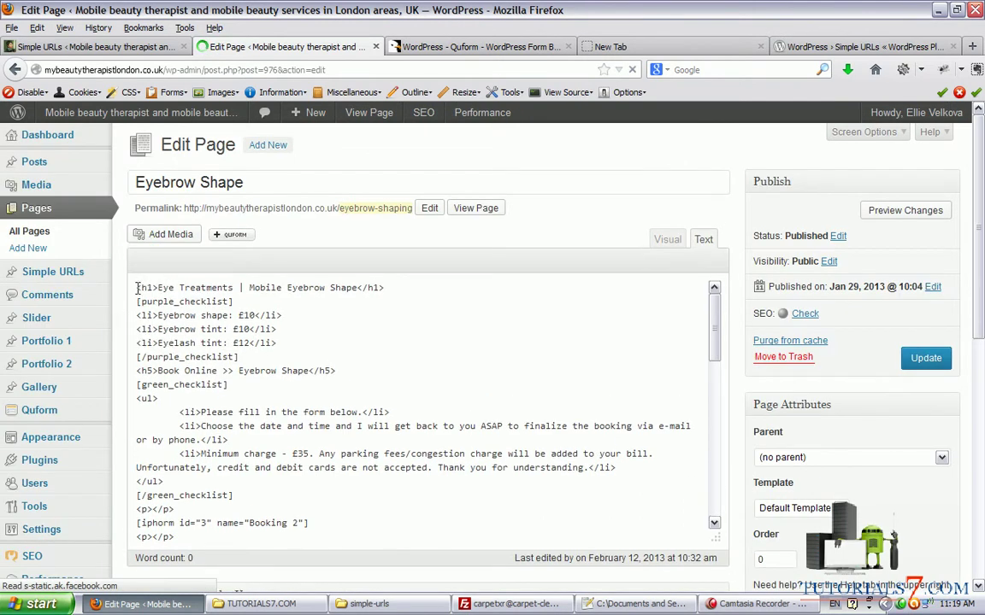
Step: Above the Eye Treatments heading, start a link pointing to the pasted /go/form address
key("Return")
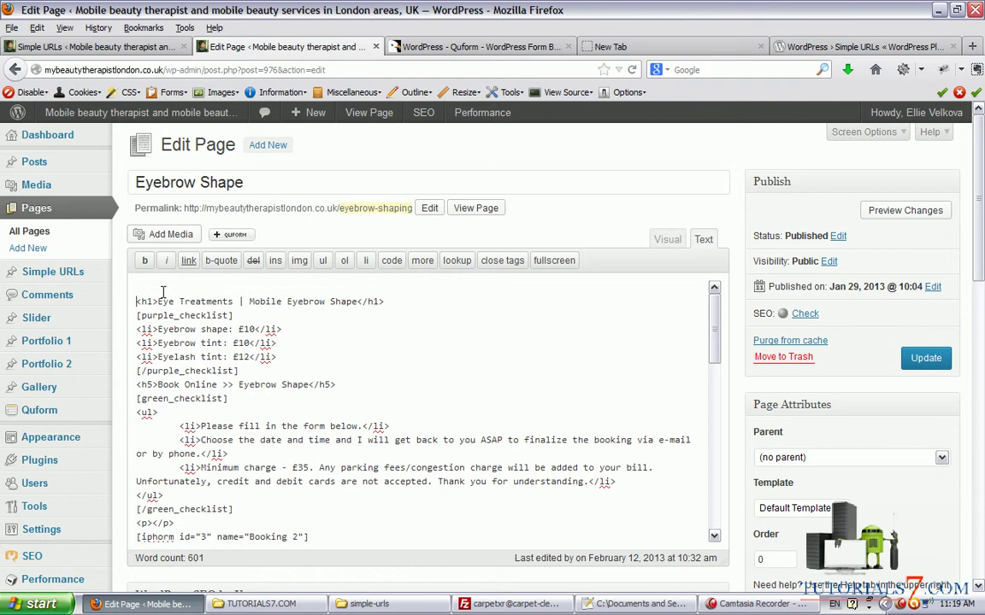
key("Return")
type("Click here to  buy this awesome form!")
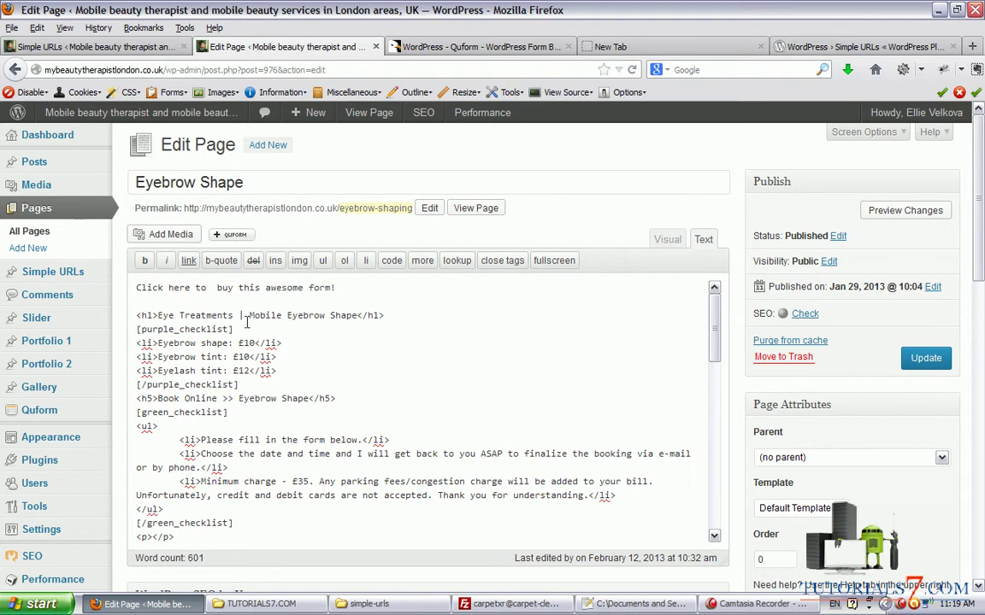
key("BackSpace")
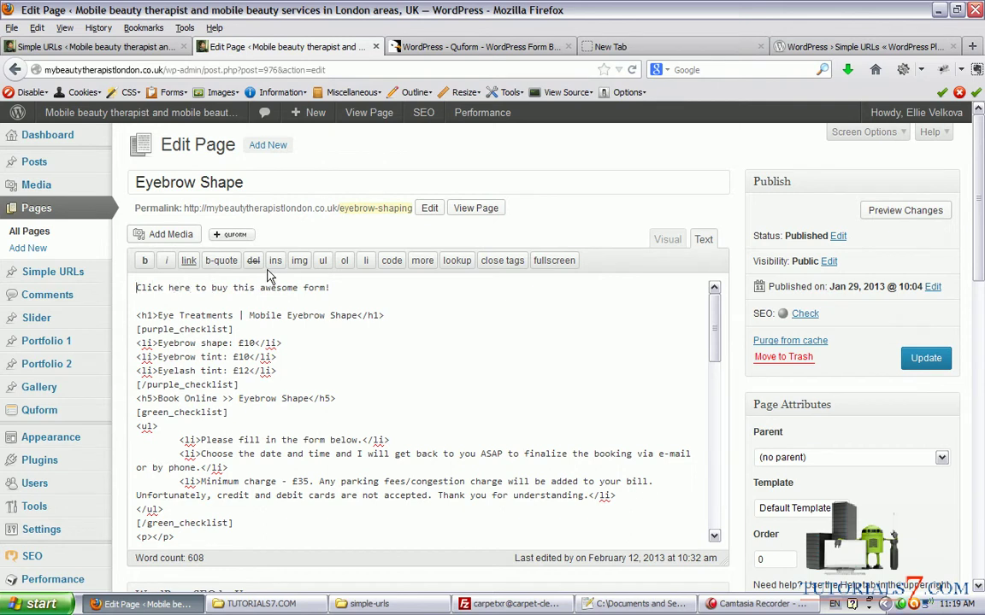
key("Home")
type("<a href=\"\">")
key("Left")
key("Left")
type("http://mybeautytherapistlondon.co.uk/go/form")
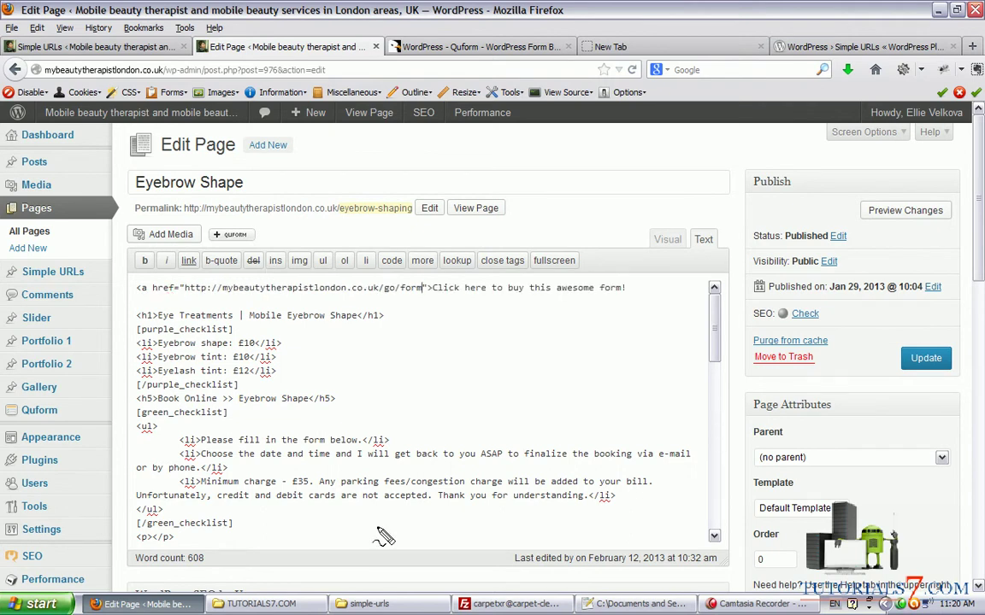
Step: Give the link rel="nofollow" and target="_blank", then update the Eyebrow Shape page
mouse_move(377, 527)
left_mouse_down()
mouse_move(399, 350)
mouse_move(423, 288)
left_mouse_up()
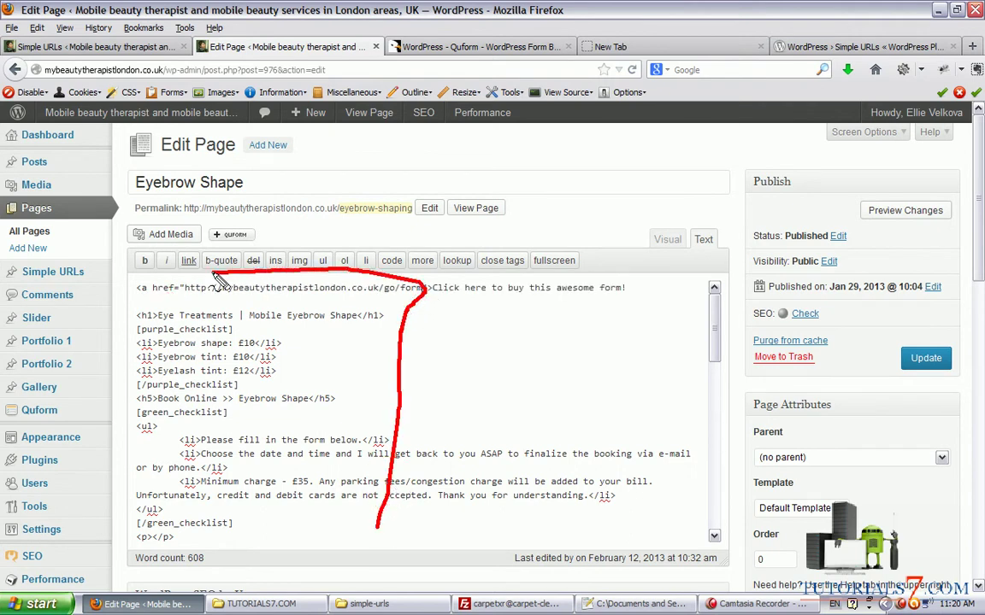
mouse_move(218, 281)
left_mouse_down()
mouse_move(175, 289)
mouse_move(346, 295)
mouse_move(399, 308)
left_mouse_up()
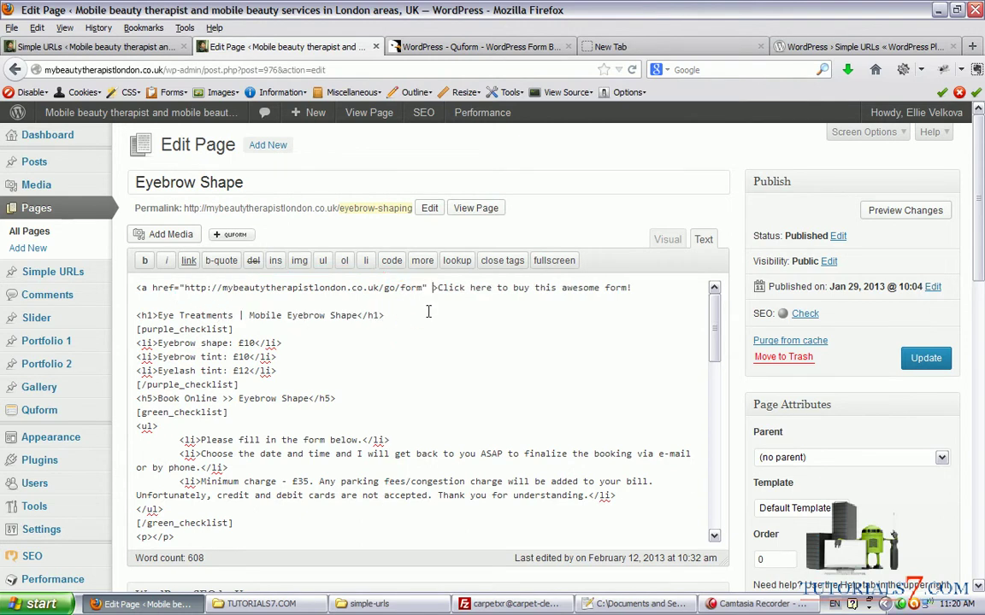
type("rel")
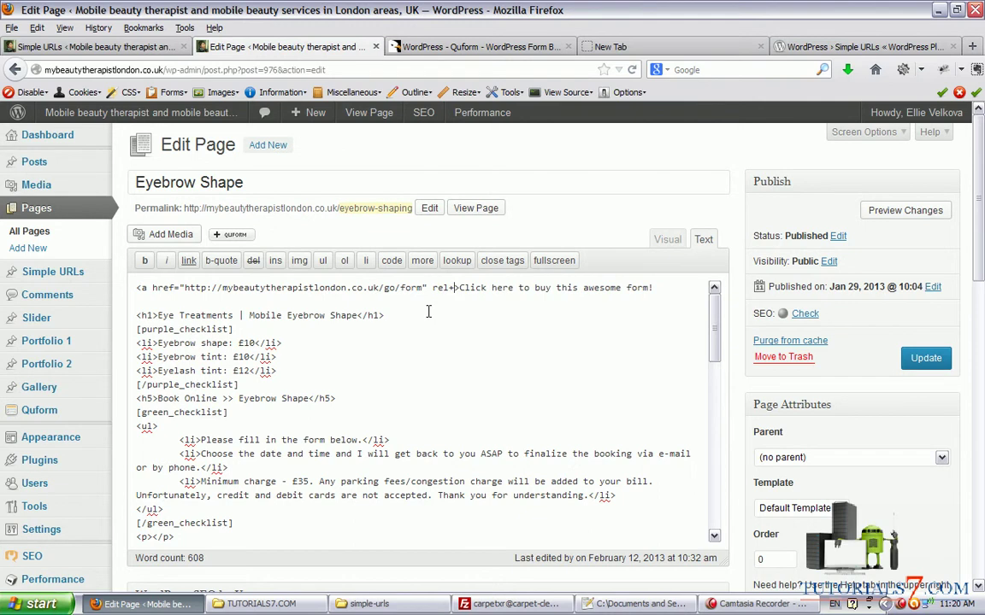
type("=")
type("\"\"")
key("Left")
type("nofollow target=\"\"")
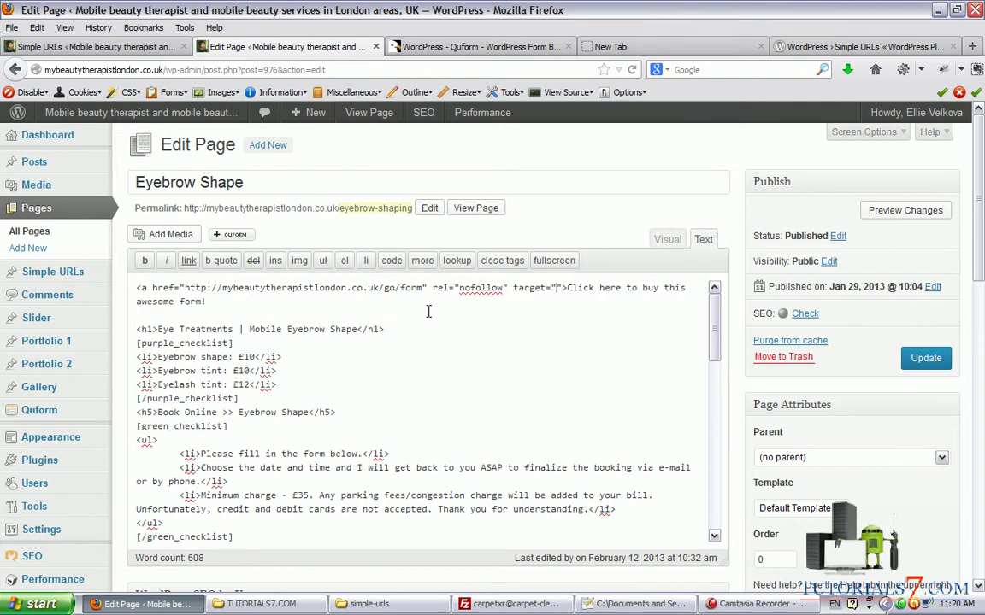
type("_blank")
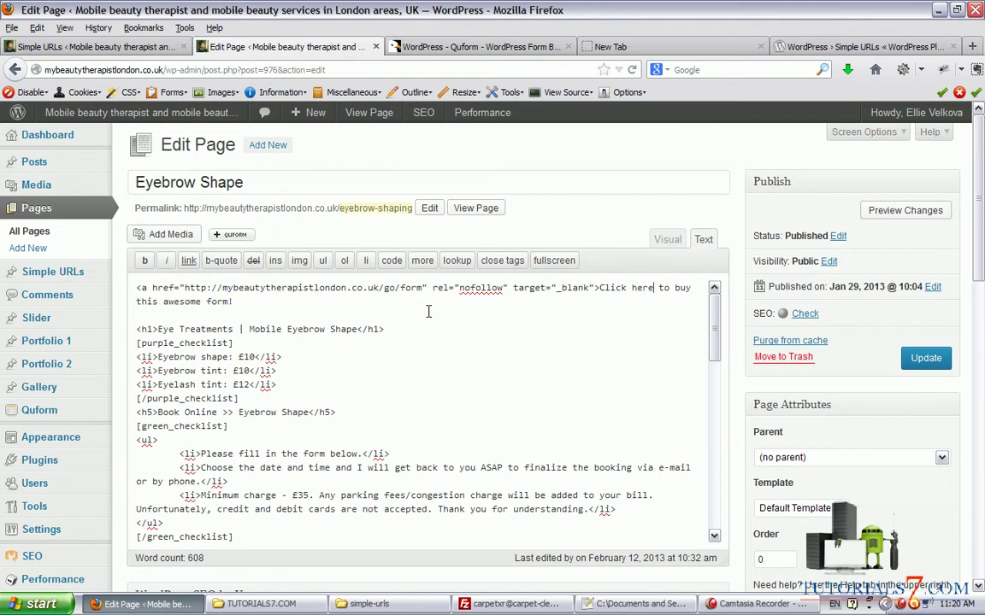
type("</>")
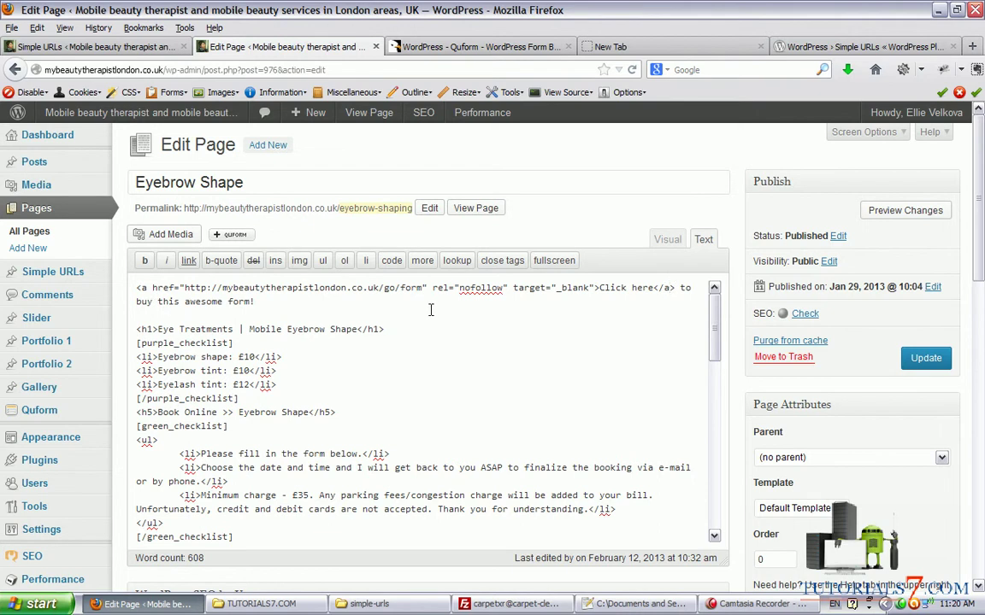
left_click(662, 241)
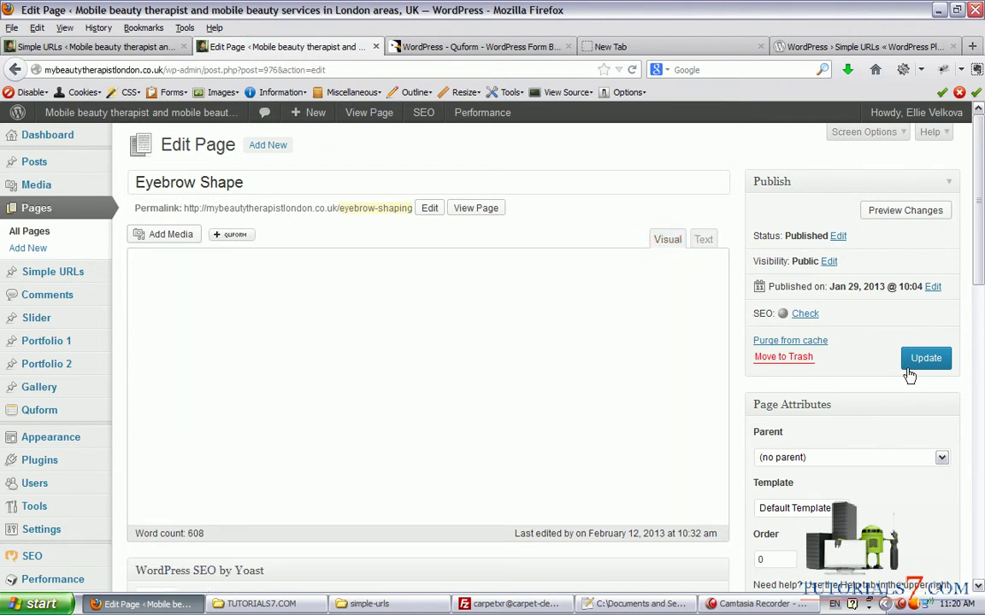
left_click(926, 360)
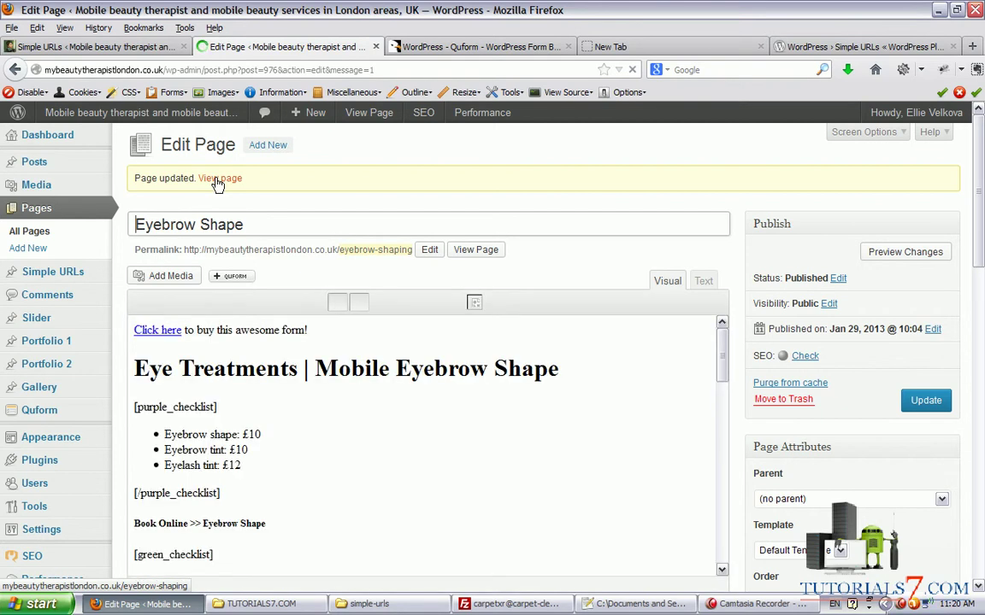
Step: View the updated Eyebrow Shape page live and highlight its nofollow links
left_click(219, 179)
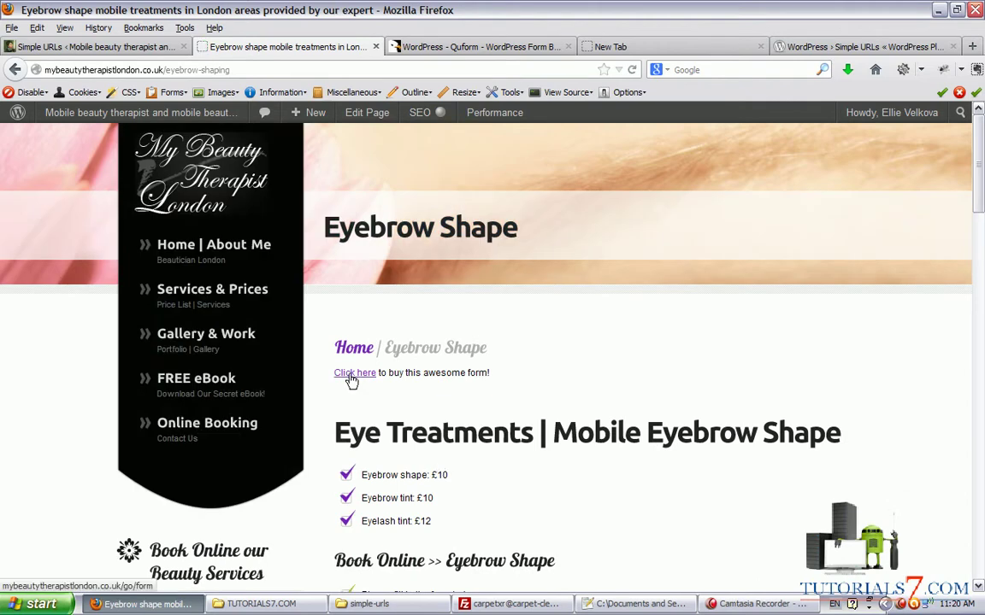
right_click(350, 380)
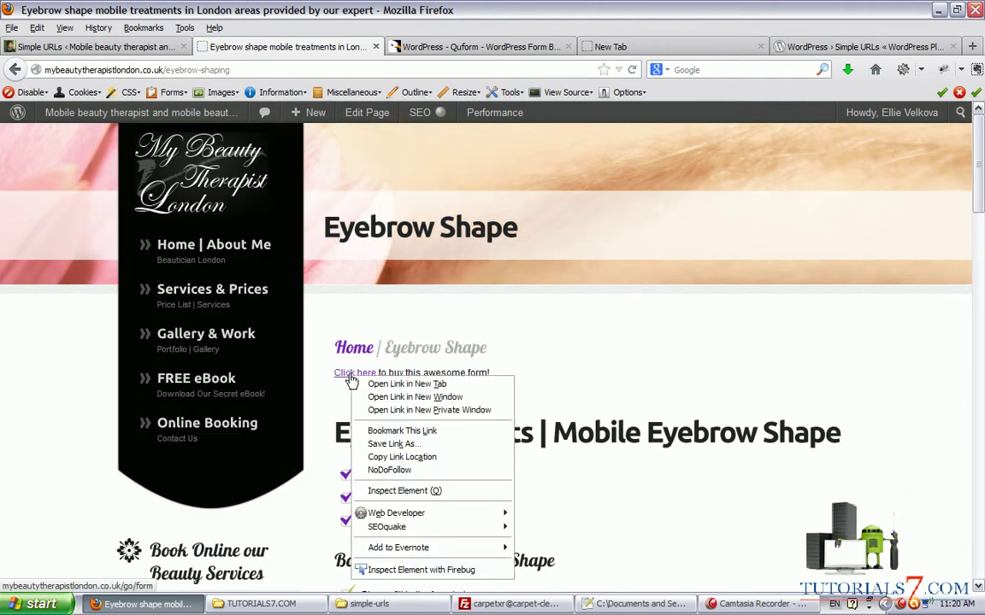
left_click(392, 470)
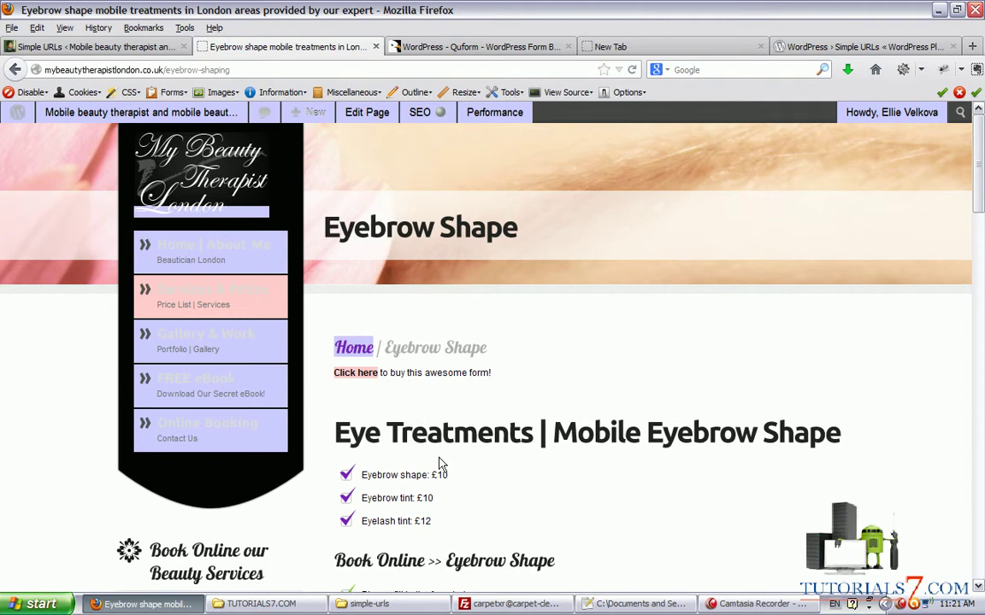
left_click_drag(482, 502, 382, 396)
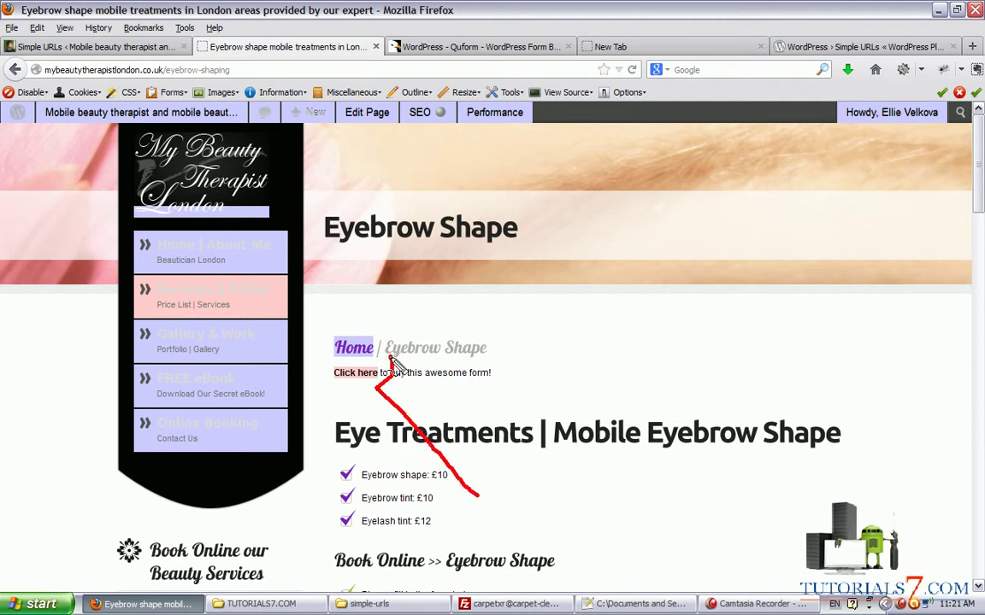
key("Escape")
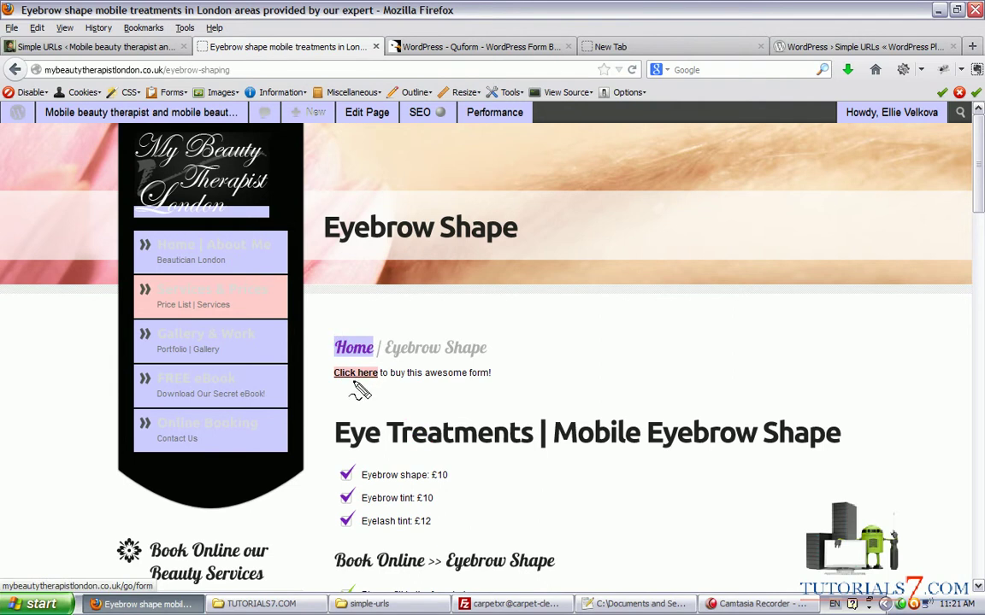
Step: Follow the Click here link to CodeCanyon's Quform page with ?ref=aleikov
mouse_move(314, 384)
left_mouse_down()
mouse_move(324, 359)
mouse_move(153, 567)
mouse_move(134, 571)
left_mouse_up()
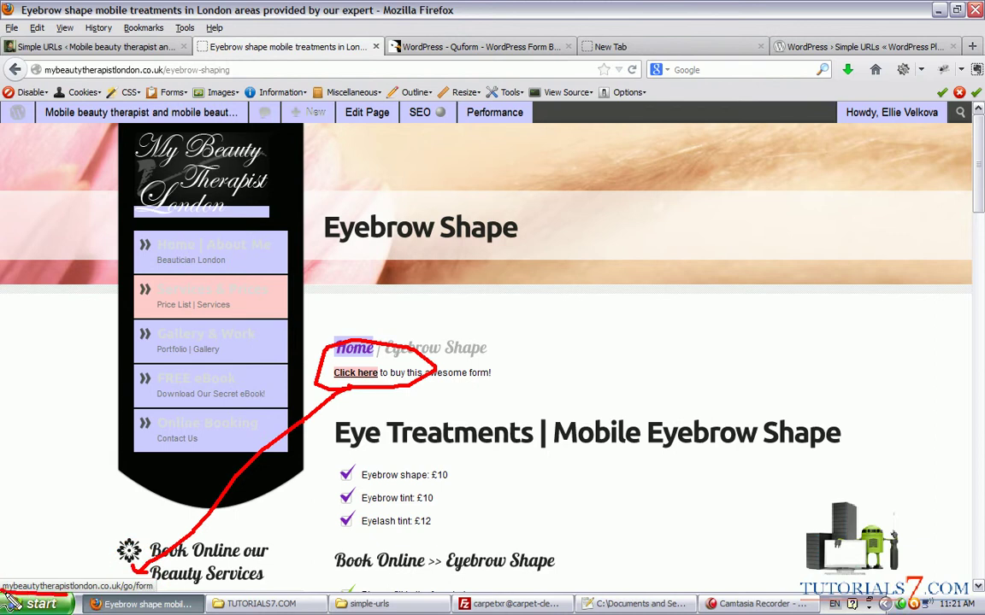
left_click_drag(85, 596, 6, 578)
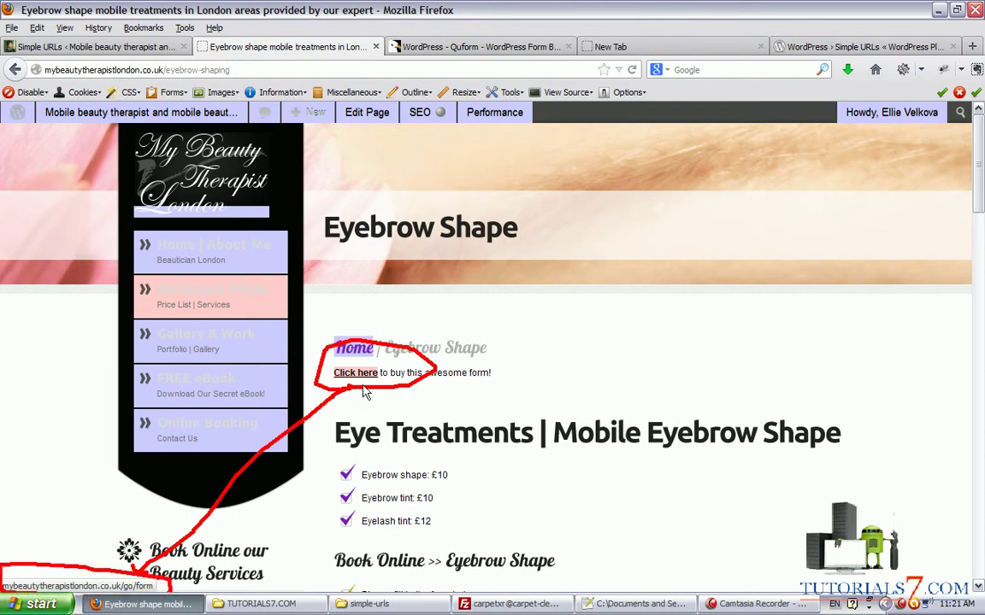
key("Escape")
left_click(467, 379)
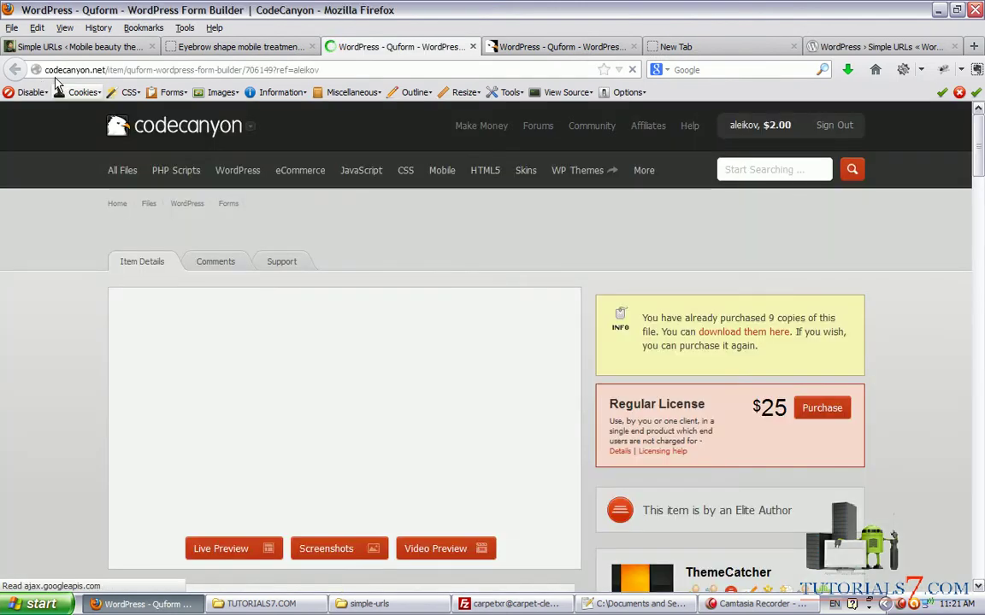
mouse_move(43, 79)
left_mouse_down()
mouse_move(231, 76)
mouse_move(100, 100)
left_mouse_up()
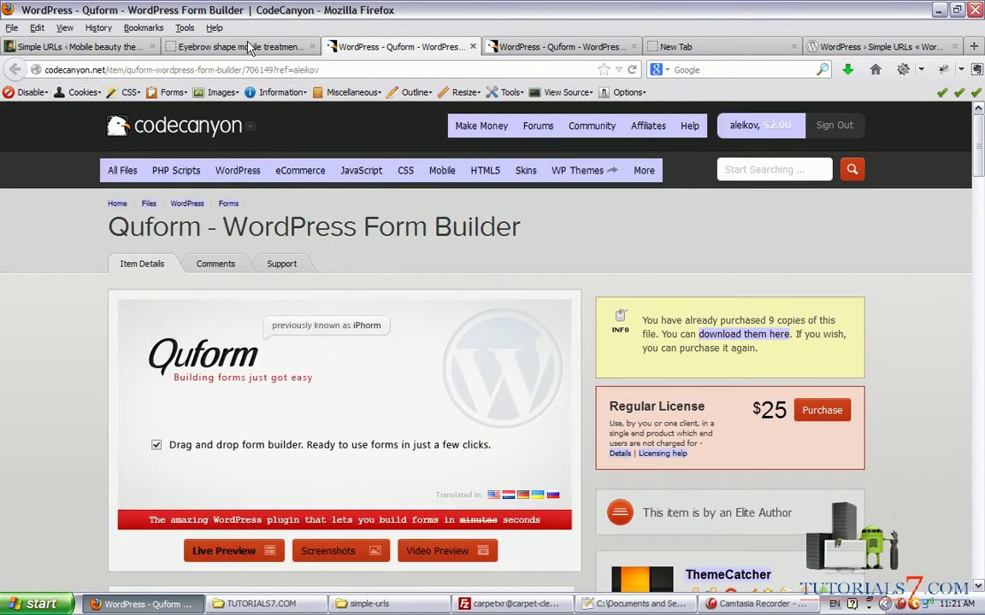
Step: Select the Disallow: /go/ line in the Notepad++ notes file, then switch to FileZilla
left_click(637, 603)
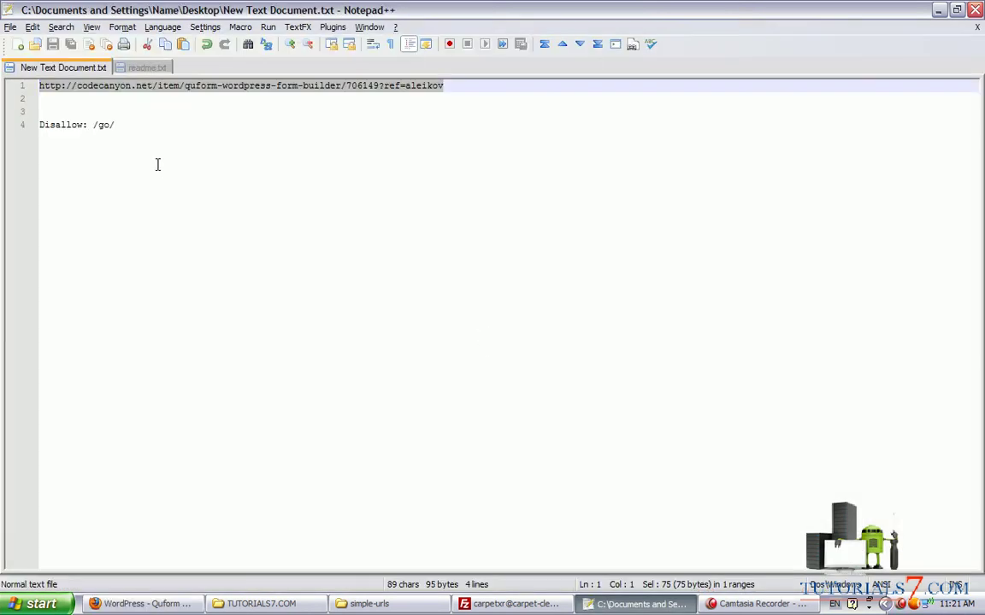
left_click_drag(126, 125, 35, 125)
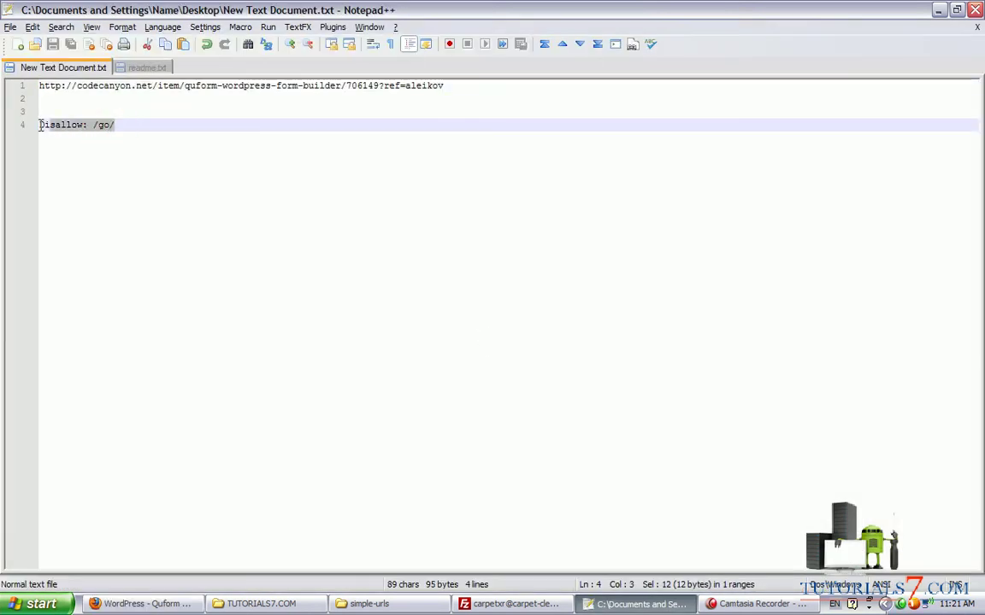
left_click(127, 124)
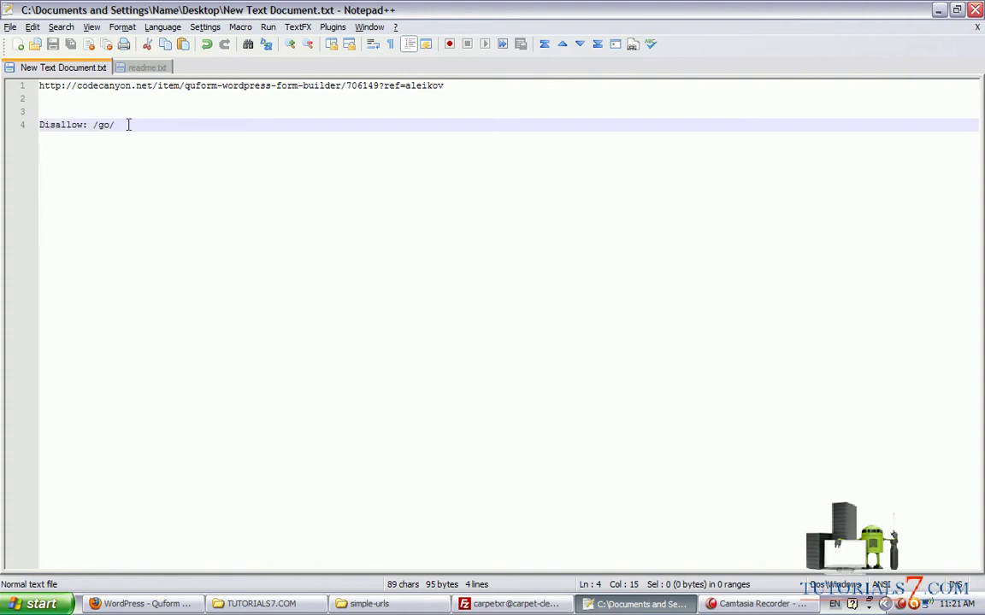
left_click_drag(127, 124, 443, 85)
left_click(130, 125)
left_click_drag(130, 125, 31, 126)
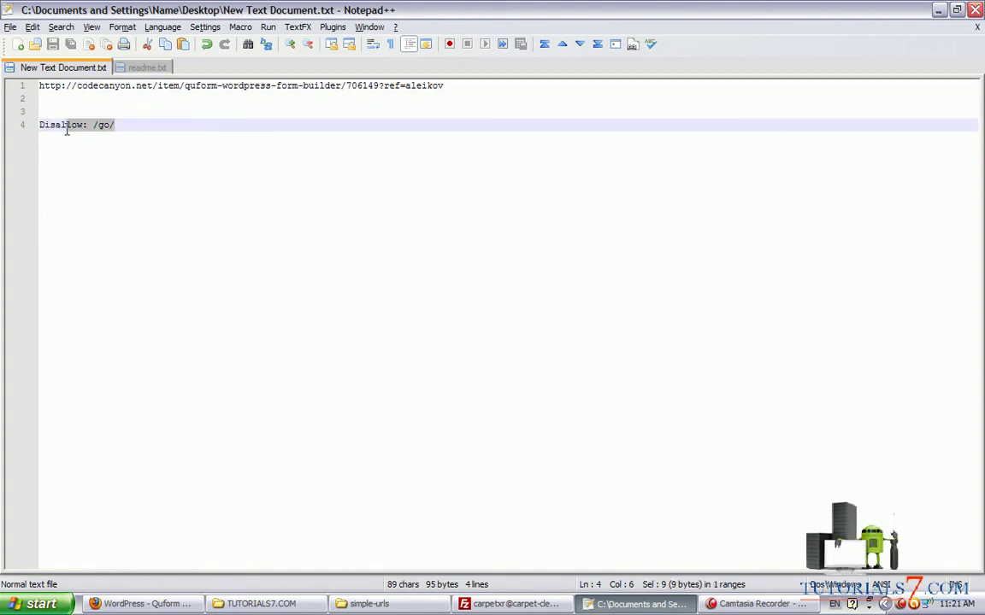
left_click(122, 125)
left_click_drag(116, 125, 27, 125)
left_click(510, 603)
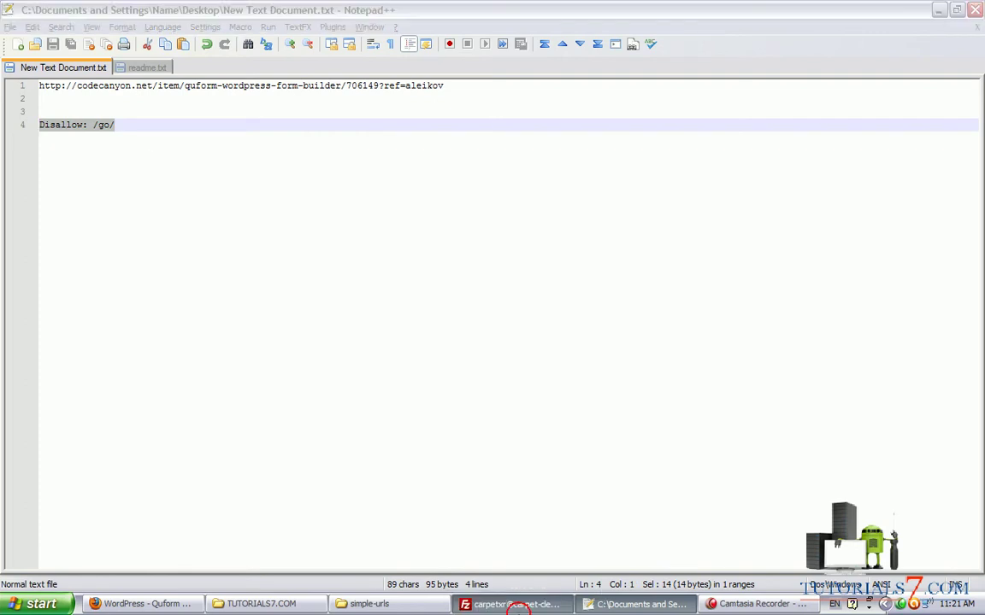
Step: Download robots.txt from the server listing into the desktop Tr folder
left_click(531, 353)
key("r")
scroll(585, 349, "down", 1)
left_click_drag(537, 391, 128, 411)
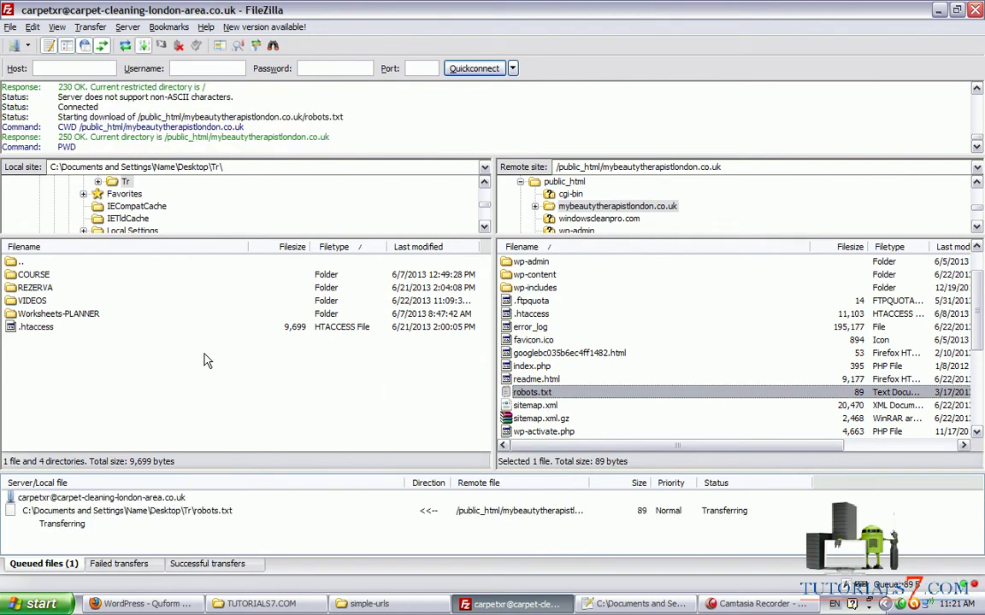
Step: Open the downloaded robots.txt and add the line Disallow: /go/
left_click(637, 604)
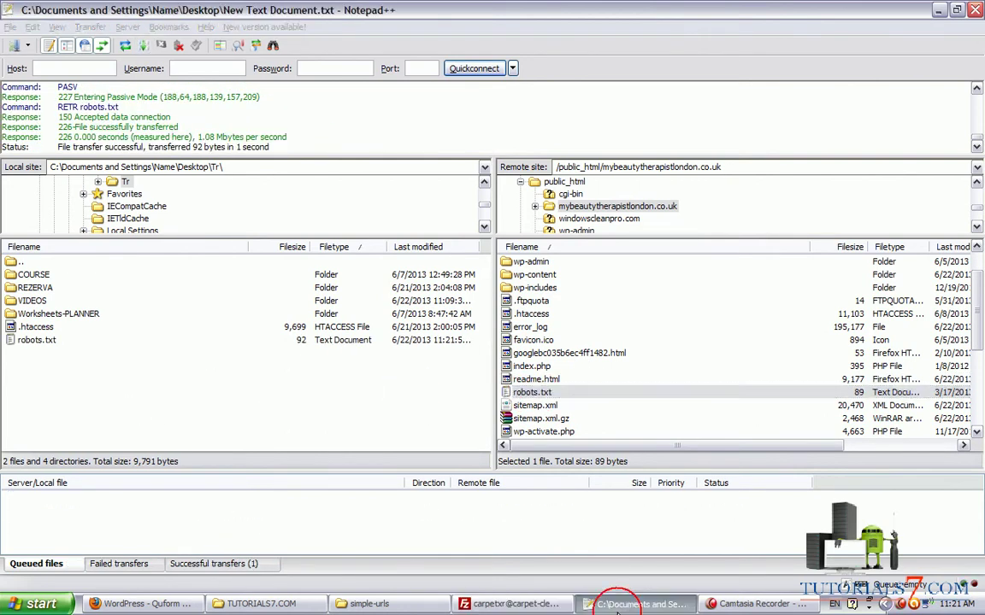
key("super+d")
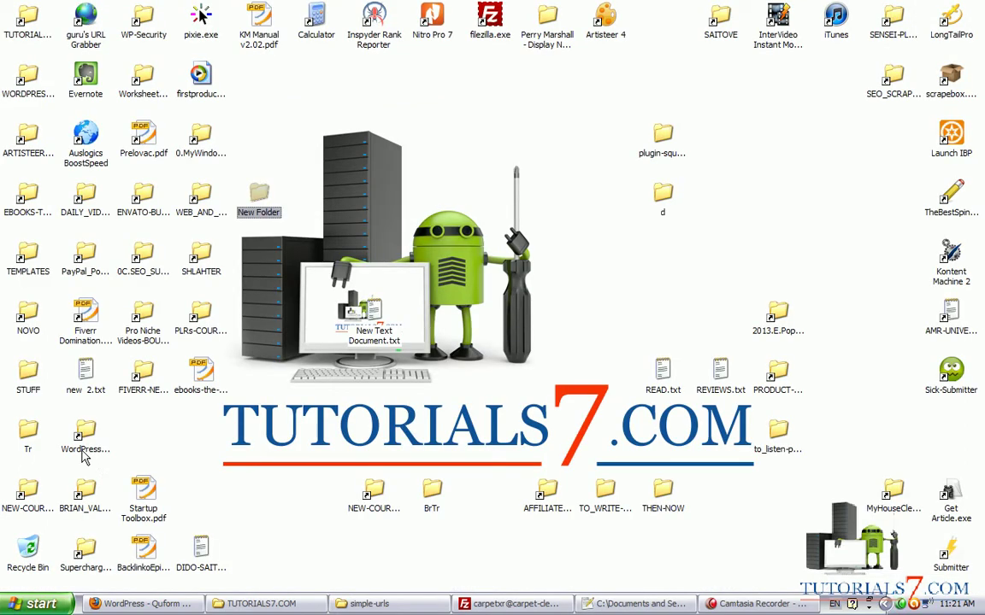
double_click(39, 434)
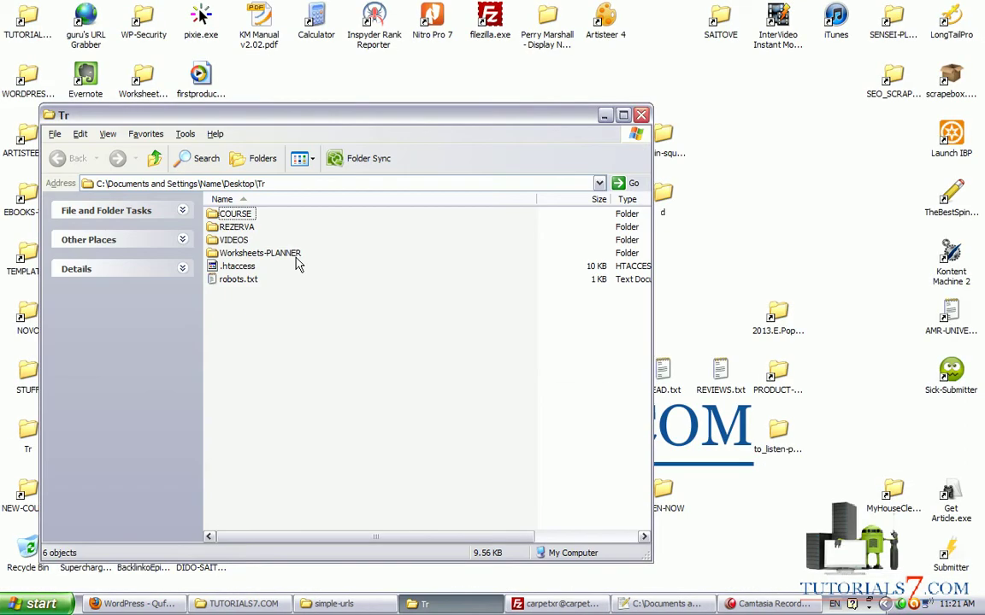
mouse_move(238, 279)
left_mouse_down()
mouse_move(559, 509)
mouse_move(330, 196)
left_mouse_up()
left_click(106, 110)
type("Disallow: /go/")
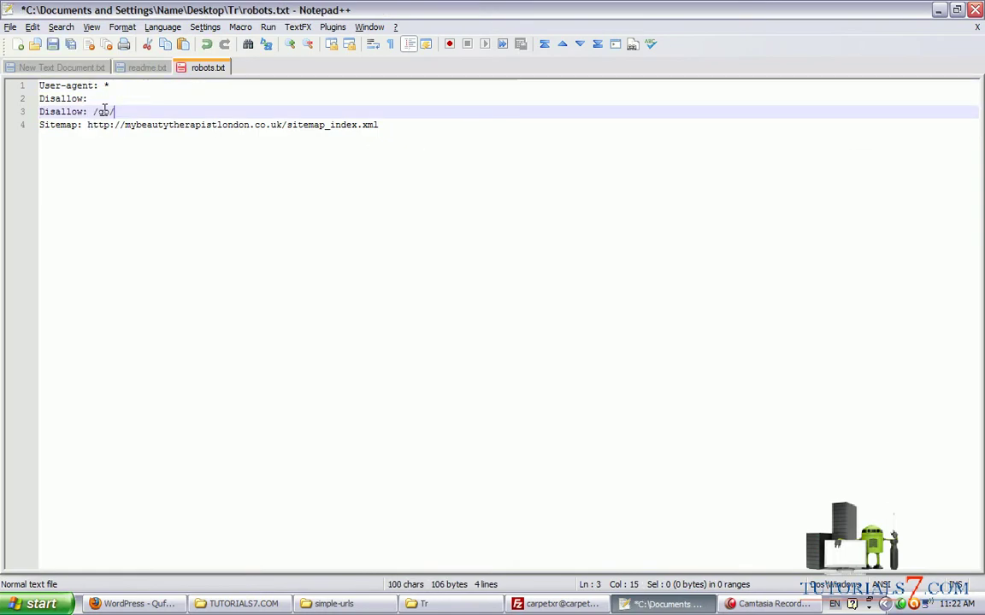
key("Return")
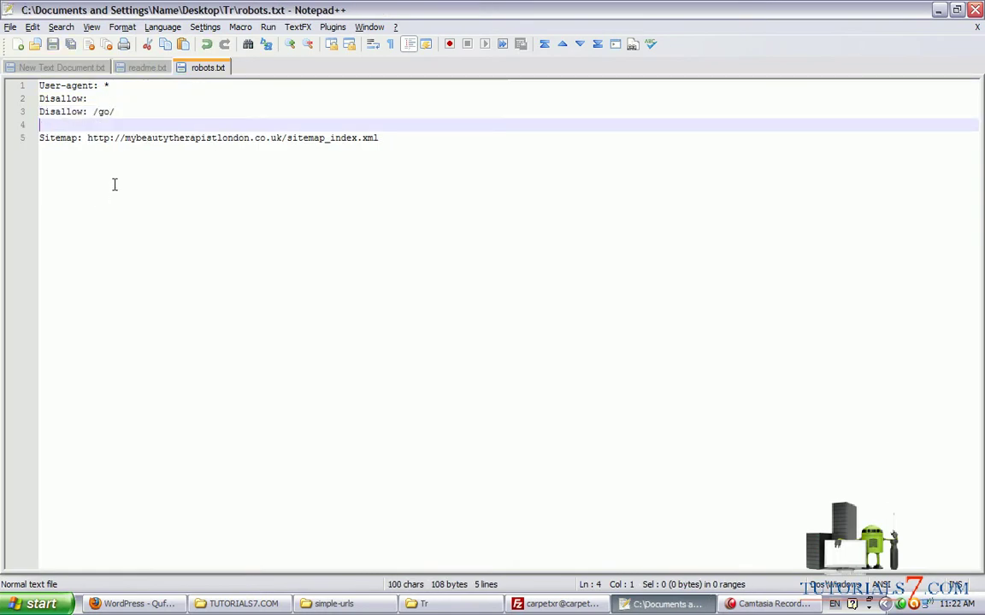
Step: Upload the edited robots.txt back, overwriting the server copy
left_click(413, 607)
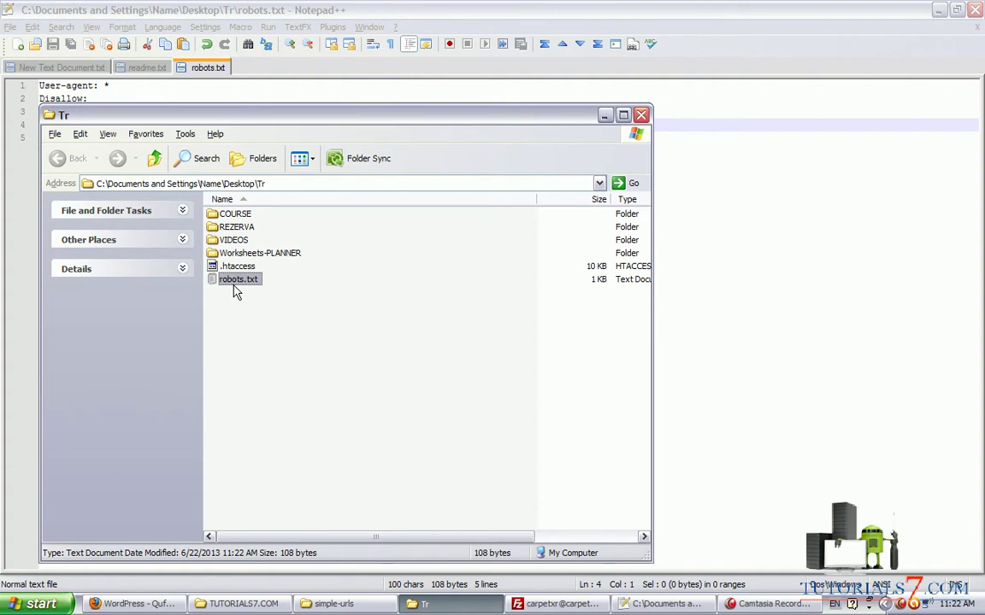
mouse_move(236, 292)
left_mouse_down()
mouse_move(626, 442)
mouse_move(637, 418)
left_mouse_up()
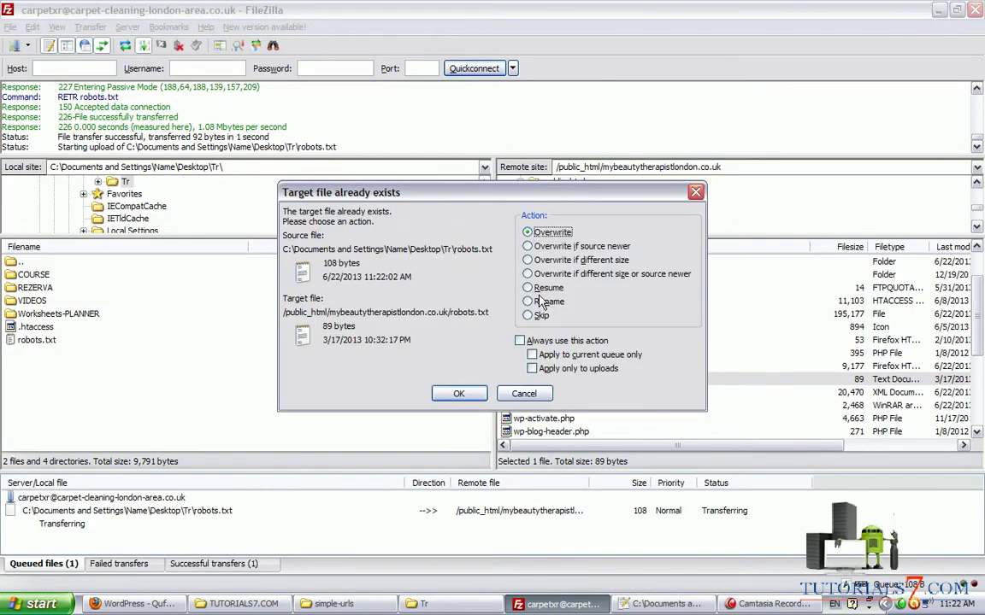
left_click(459, 394)
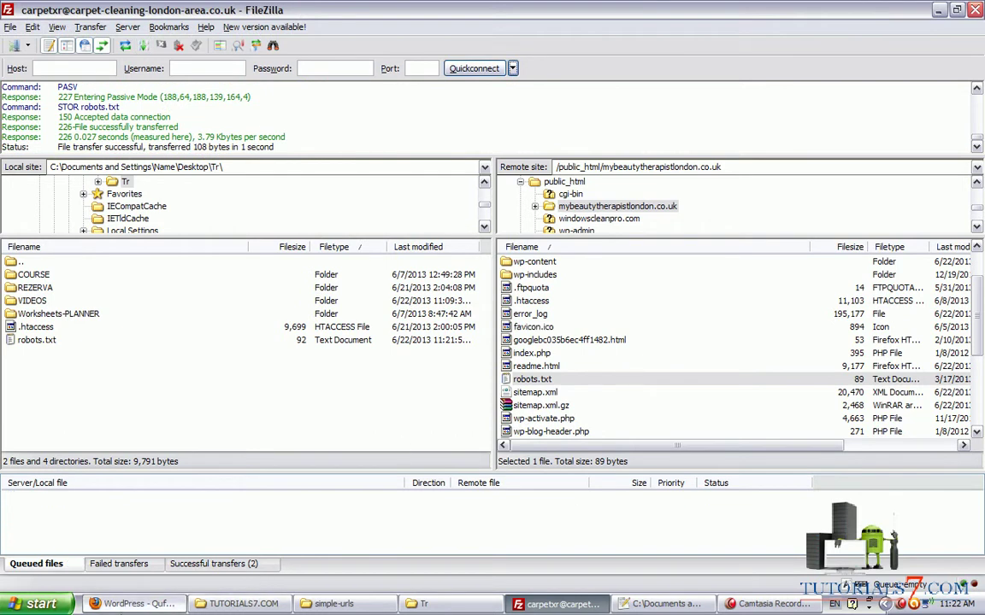
Step: Load the live site's robots.txt from the Eyebrow Shape tab's address bar
left_click(132, 603)
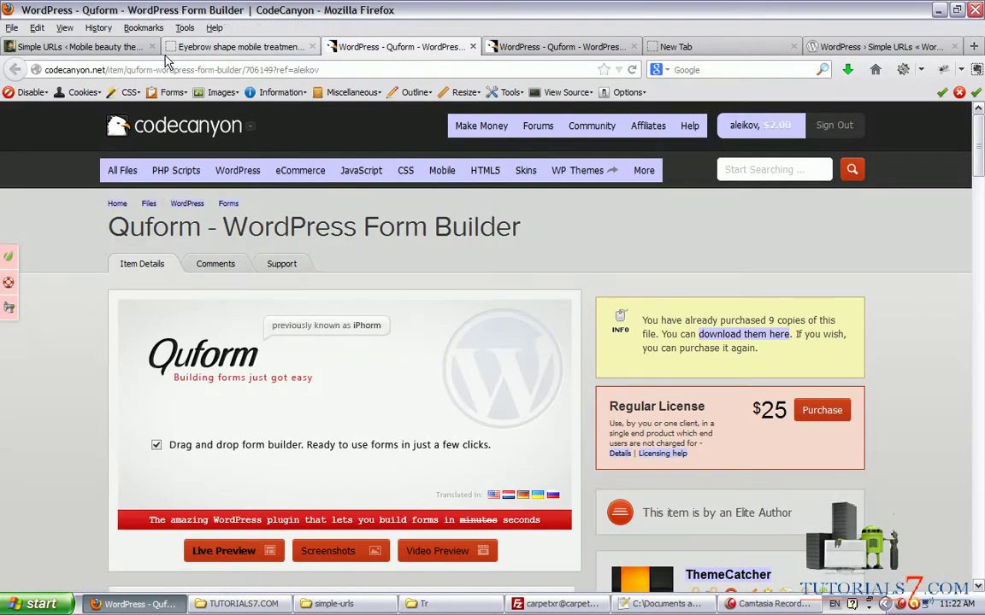
left_click(183, 46)
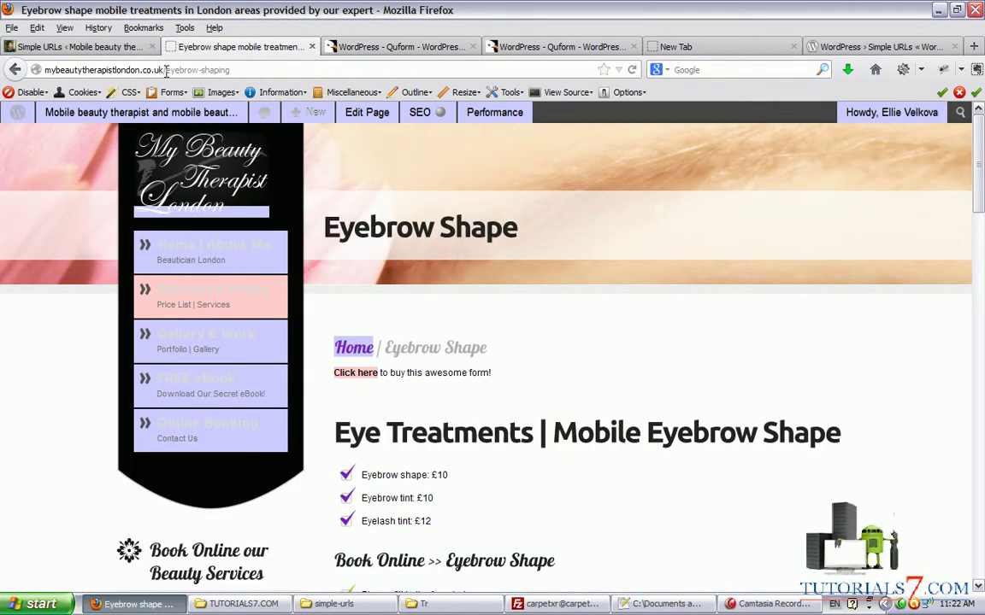
right_click(473, 163)
left_click(384, 187)
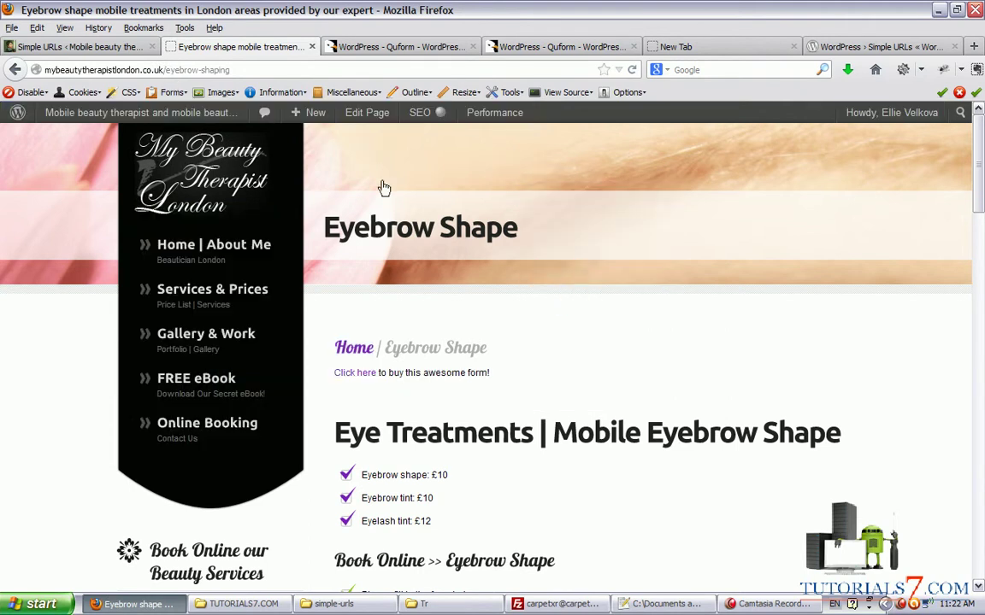
left_click_drag(168, 70, 340, 69)
type("r")
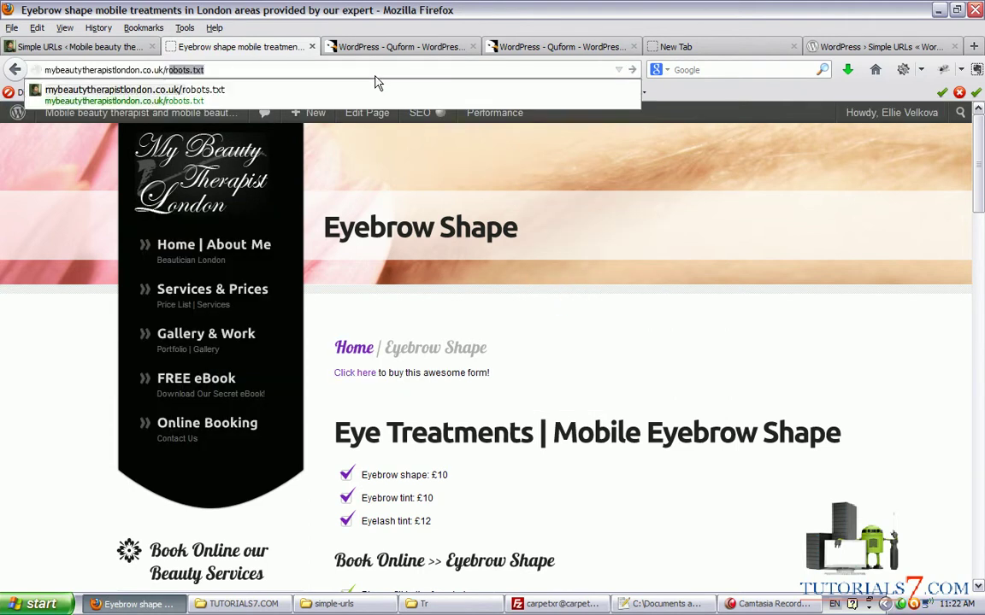
type("obots.txt")
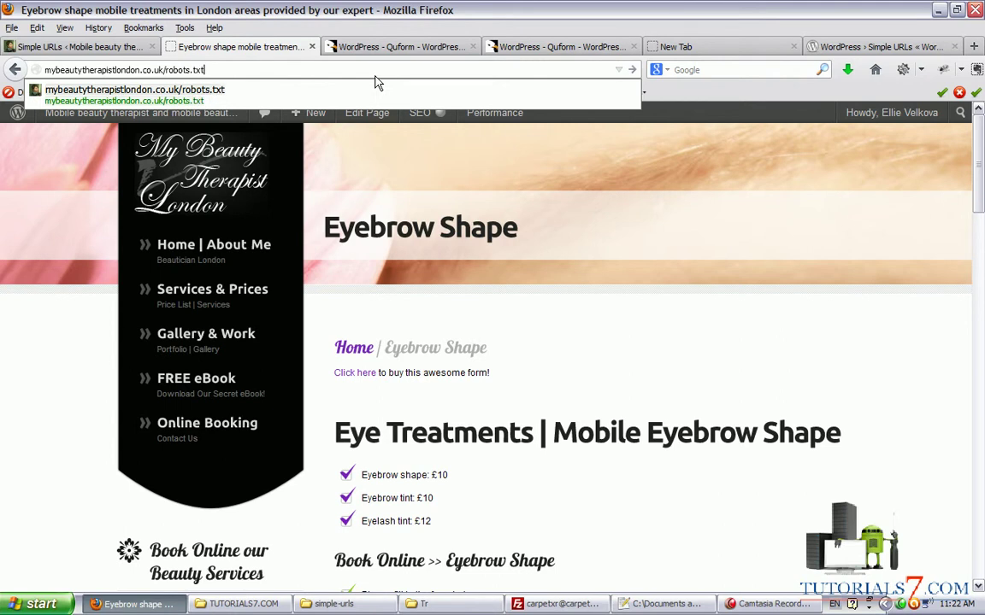
key("Return")
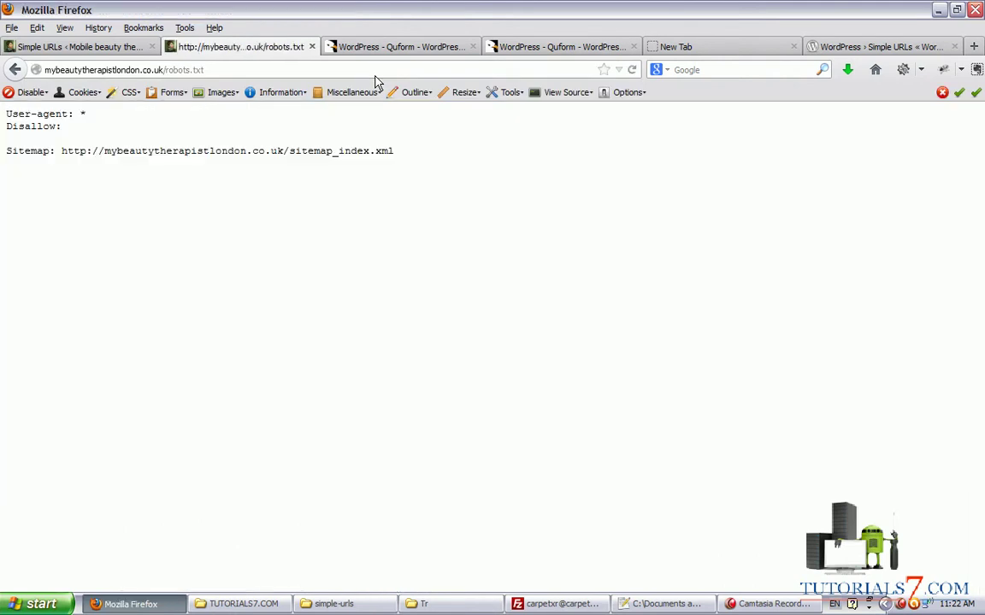
Step: Refresh robots.txt to confirm Disallow: /go/ appears, then return to the Quform tab
key("F5")
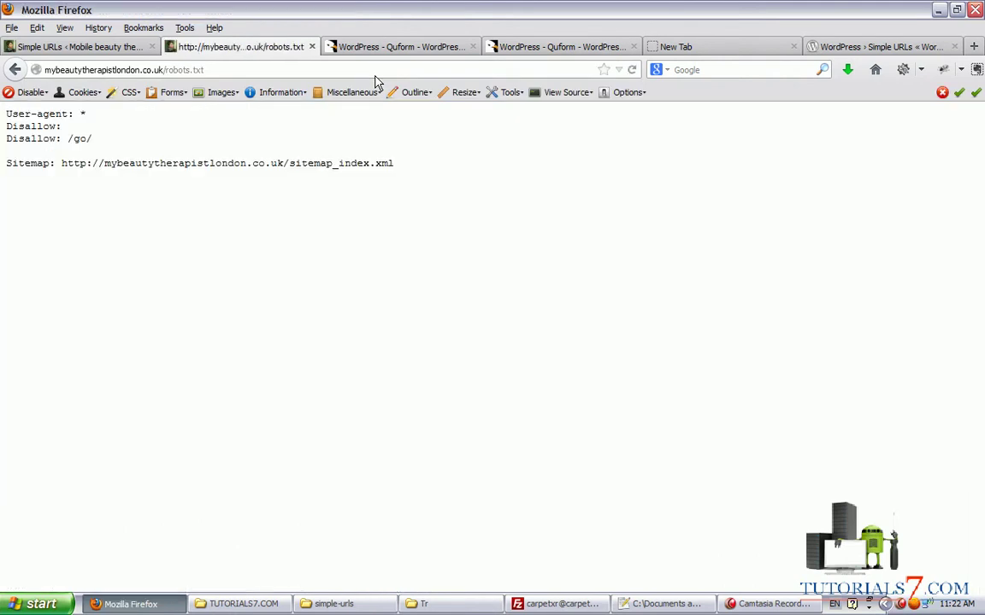
mouse_move(189, 477)
left_mouse_down()
mouse_move(88, 145)
mouse_move(88, 161)
left_mouse_up()
left_click(493, 45)
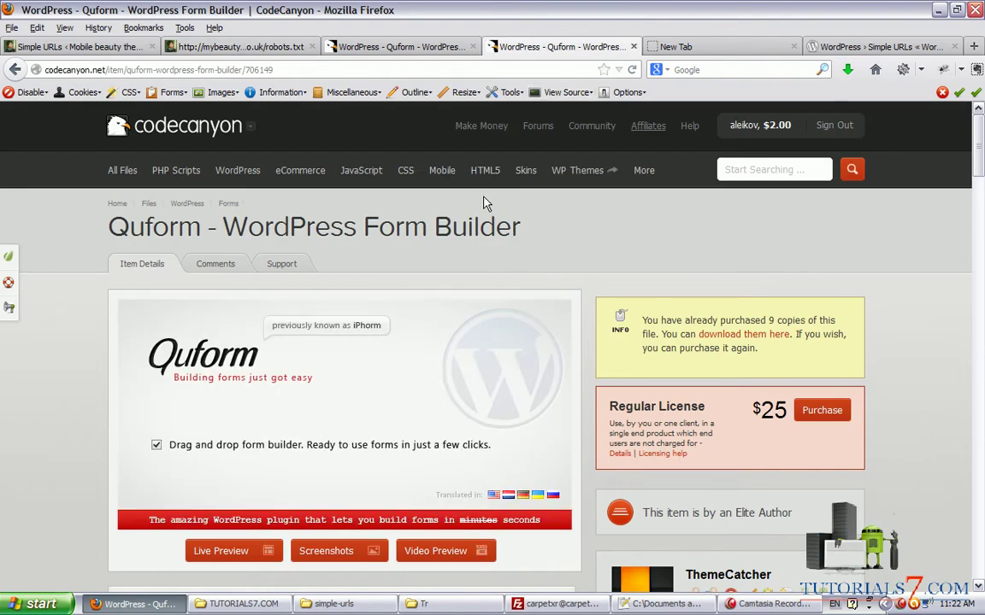
left_click_drag(978, 158, 979, 245)
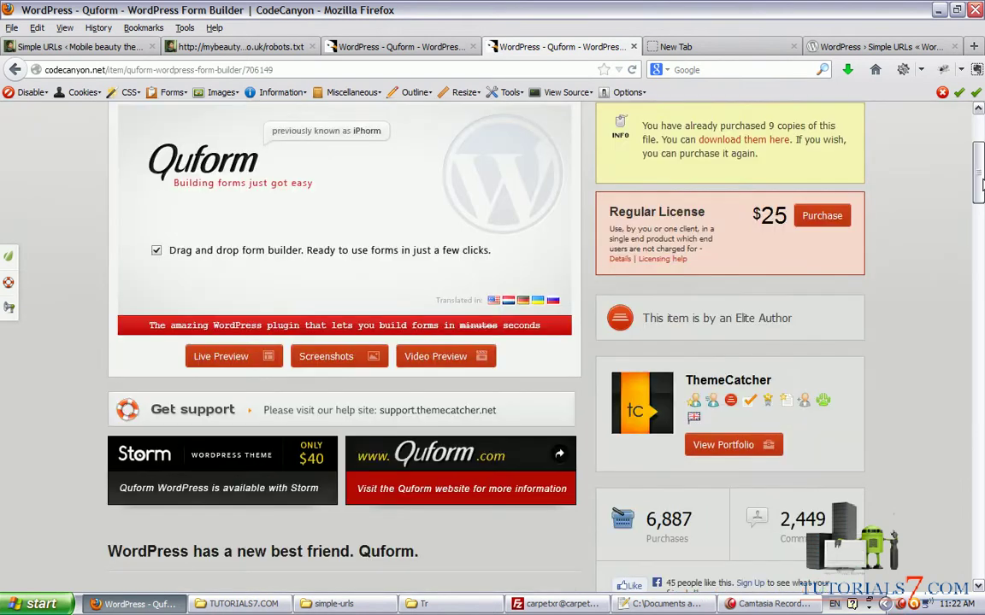
scroll(696, 216, "up", 5)
scroll(697, 216, "up", 3)
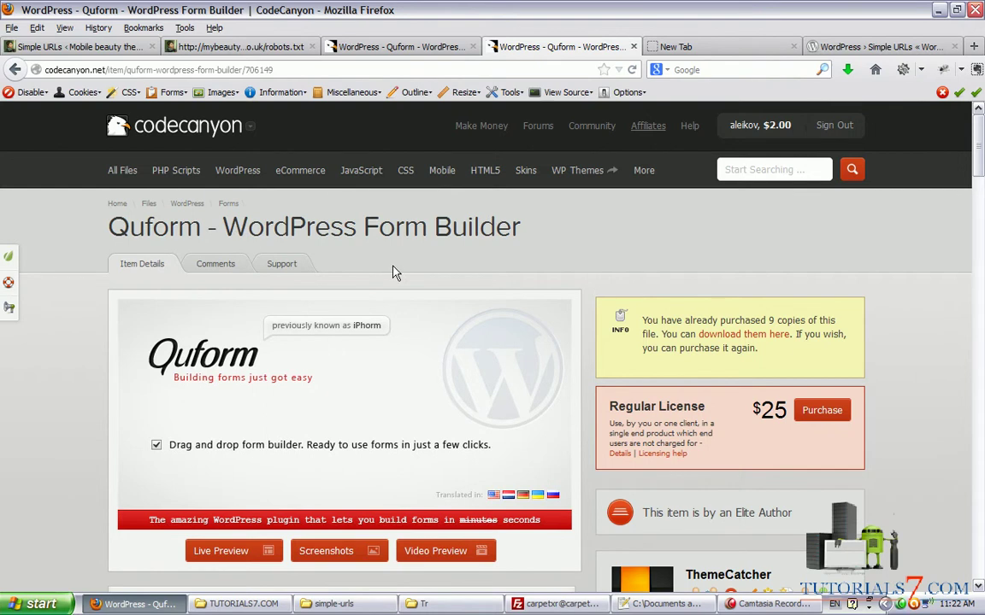
mouse_move(395, 265)
left_mouse_down()
mouse_move(917, 478)
mouse_move(571, 402)
left_mouse_up()
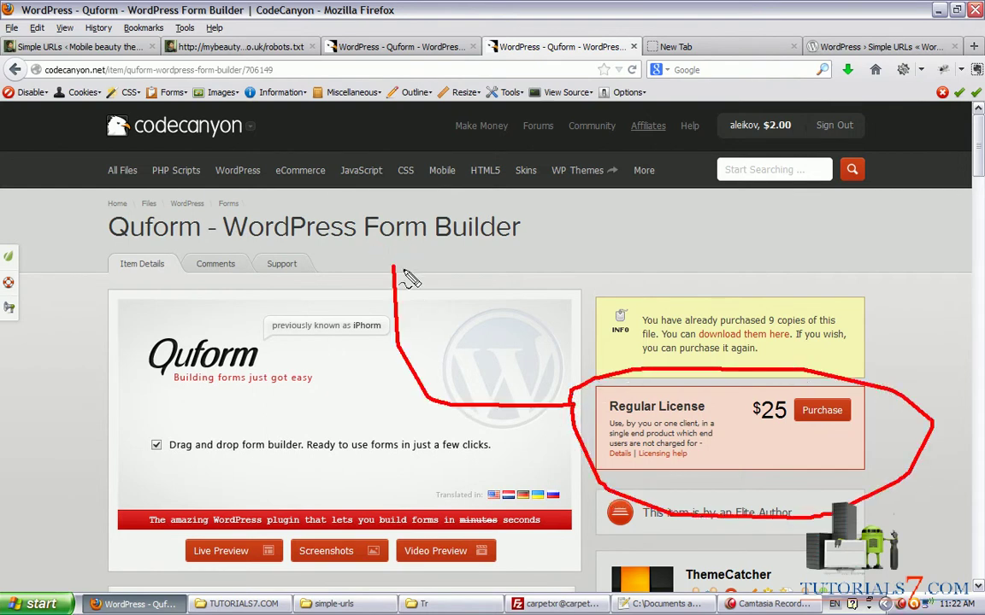
left_click_drag(382, 275, 402, 274)
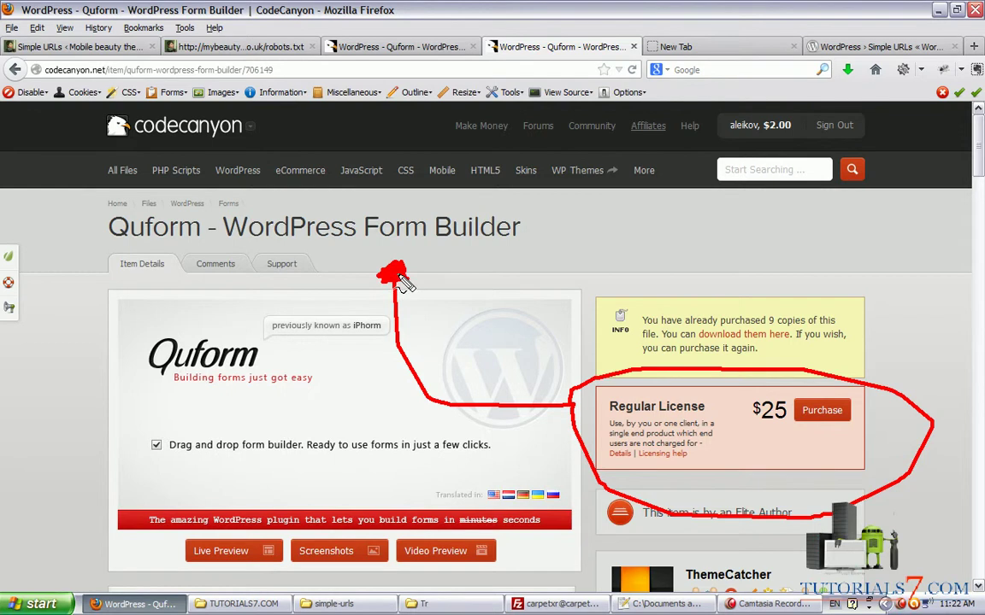
key("Escape")
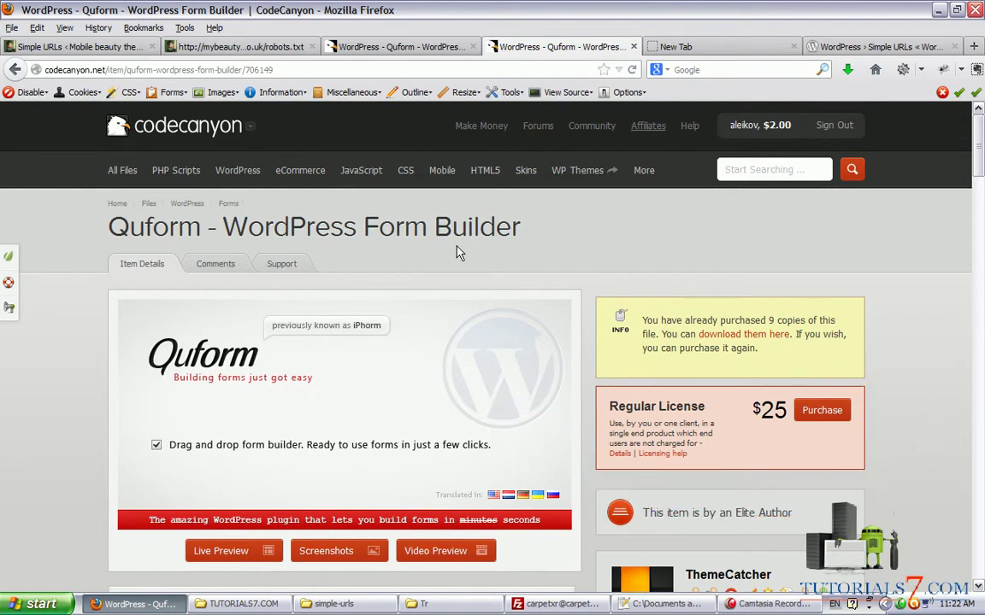